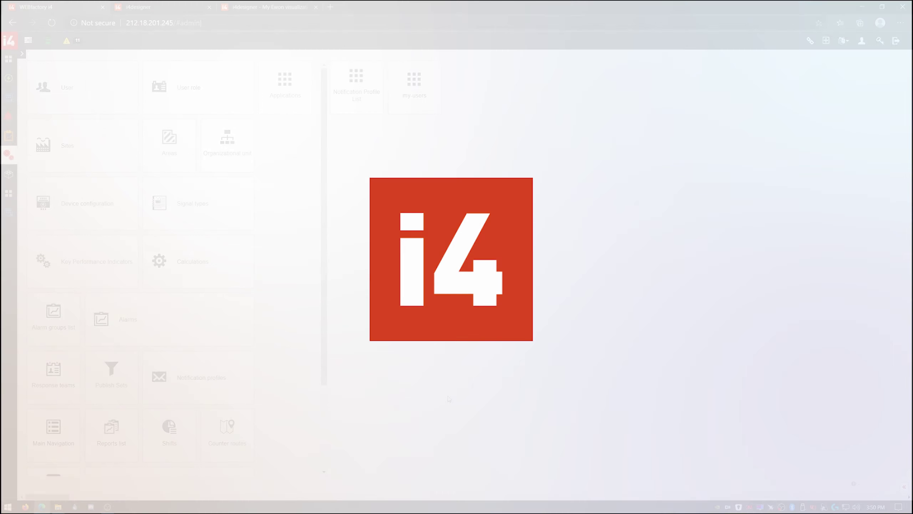
# Pin the Ewon visualization application to the Admin page as a shared tile with panel size lg
pyautogui.click(285, 95)
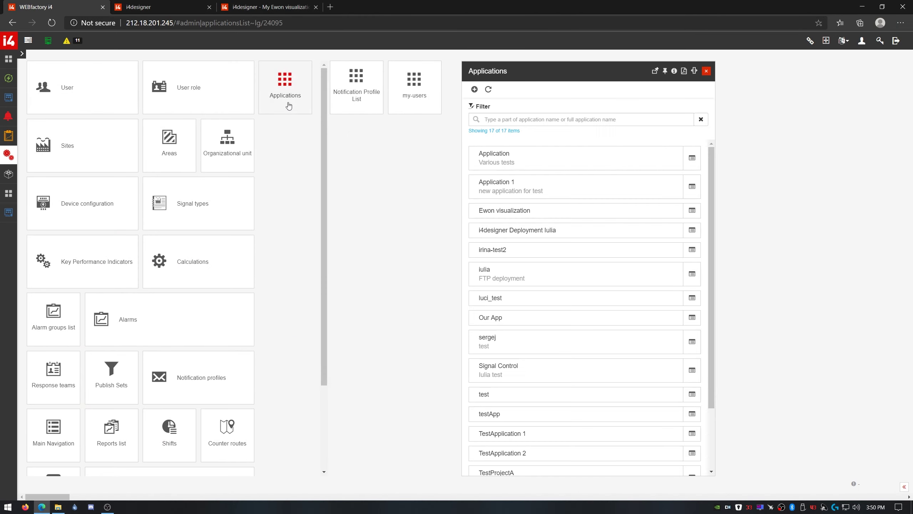
pyautogui.click(581, 210)
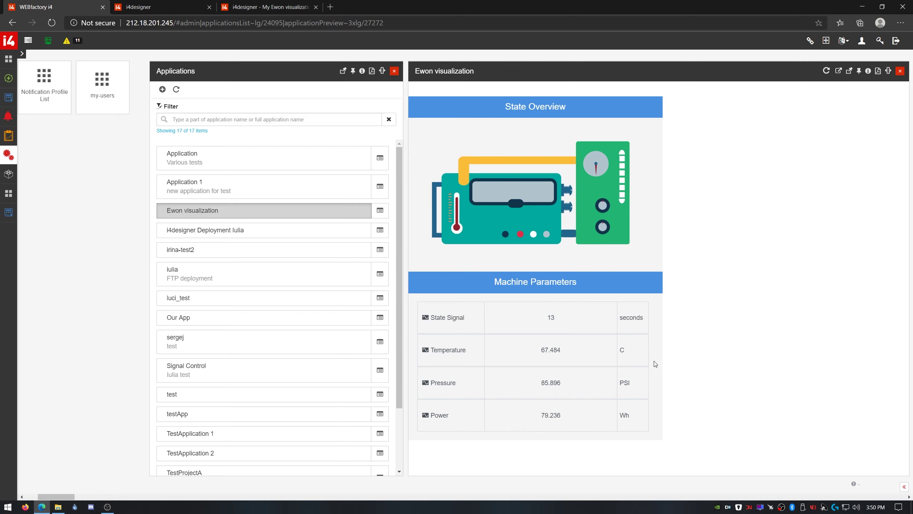
pyautogui.click(849, 72)
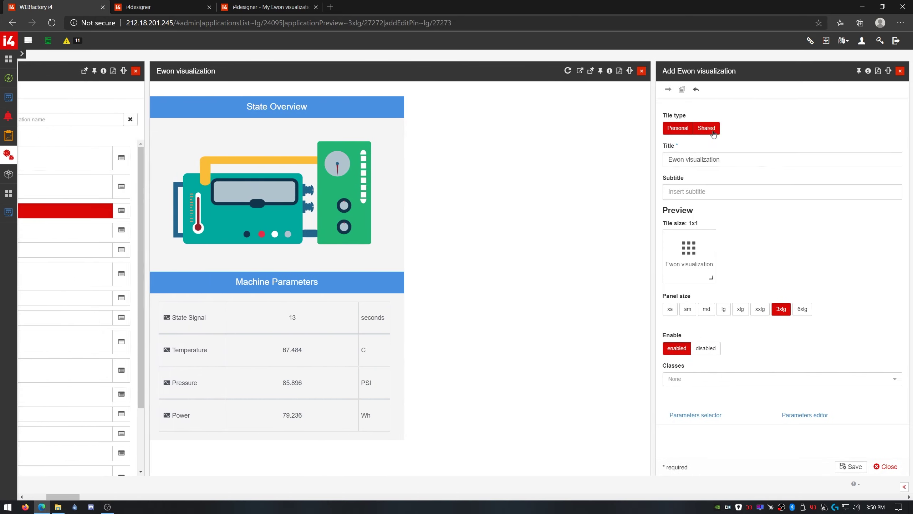
pyautogui.click(706, 128)
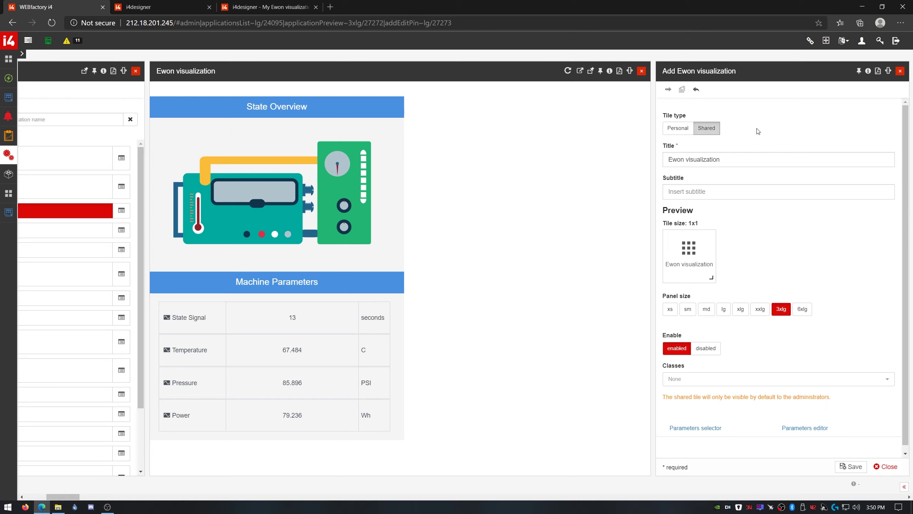
pyautogui.click(730, 315)
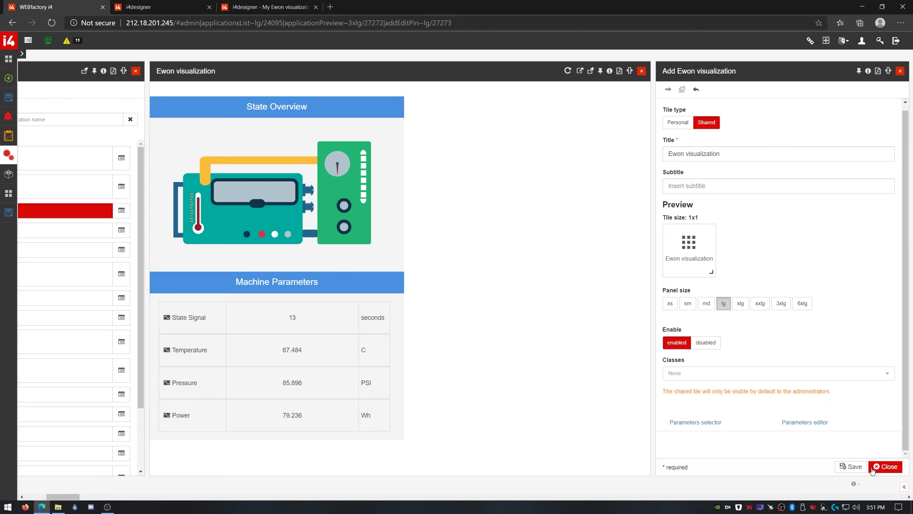
pyautogui.click(851, 467)
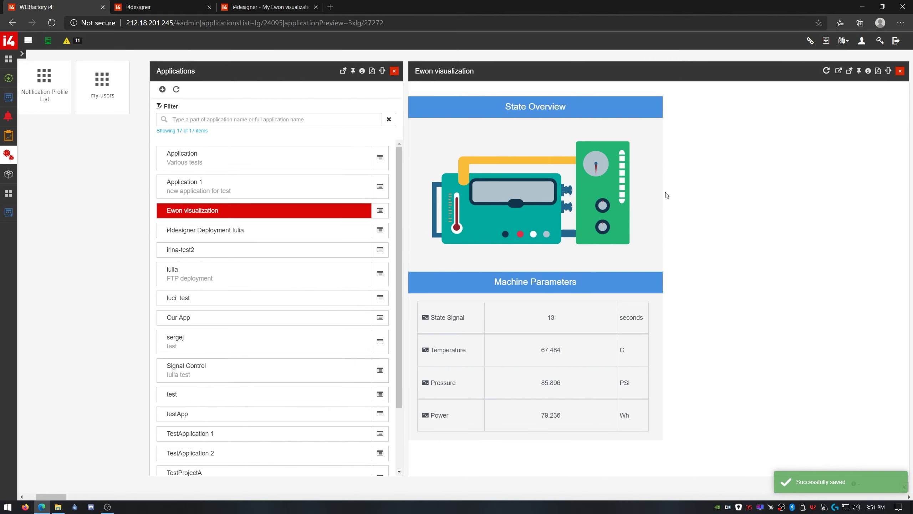
pyautogui.click(395, 71)
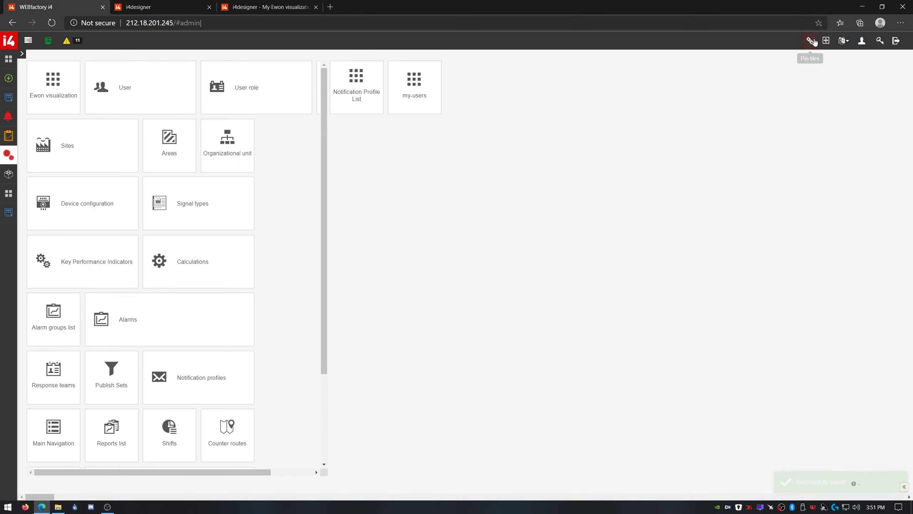
# Rearrange the Admin page tiles so Ewon visualization sits directly above Applications, and preview the pinned tile
pyautogui.click(826, 41)
pyautogui.moveTo(38, 67); pyautogui.dragTo(271, 124)
pyautogui.moveTo(96, 68); pyautogui.dragTo(39, 67)
pyautogui.moveTo(212, 67); pyautogui.dragTo(155, 67)
pyautogui.moveTo(329, 67); pyautogui.dragTo(271, 125)
pyautogui.click(826, 40)
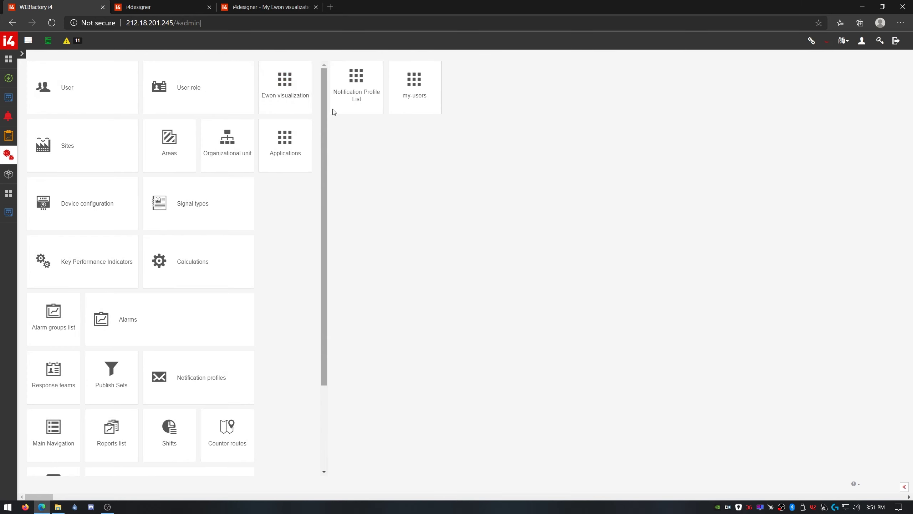
pyautogui.click(285, 88)
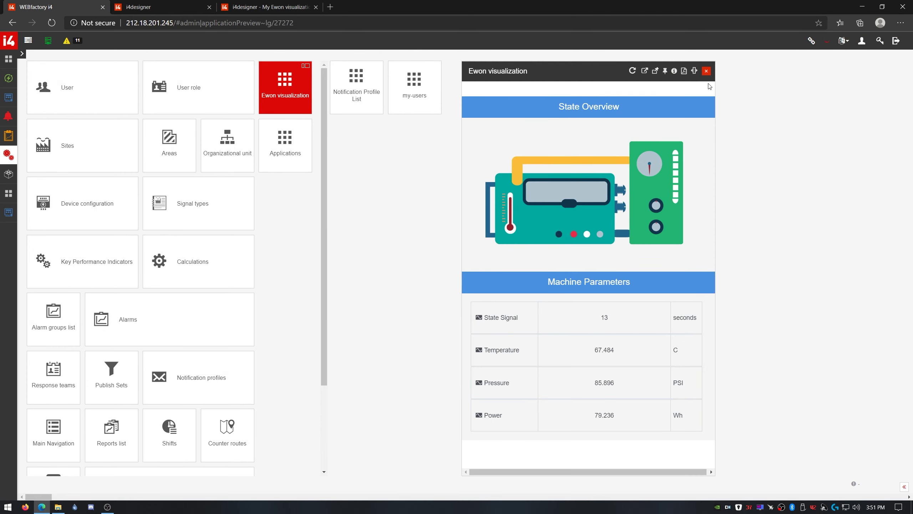
pyautogui.click(706, 72)
# Start copying the Ewon visualization tile and choose ewon as the destination page
pyautogui.click(826, 40)
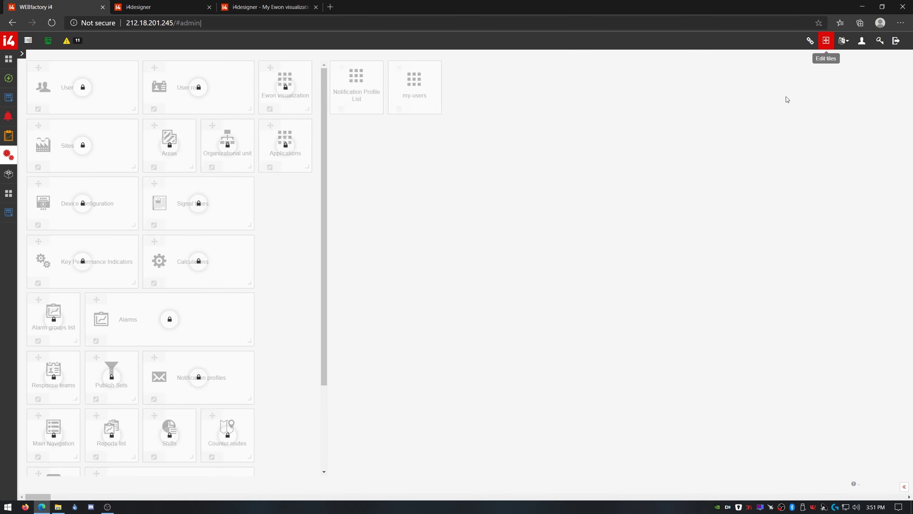
pyautogui.click(270, 109)
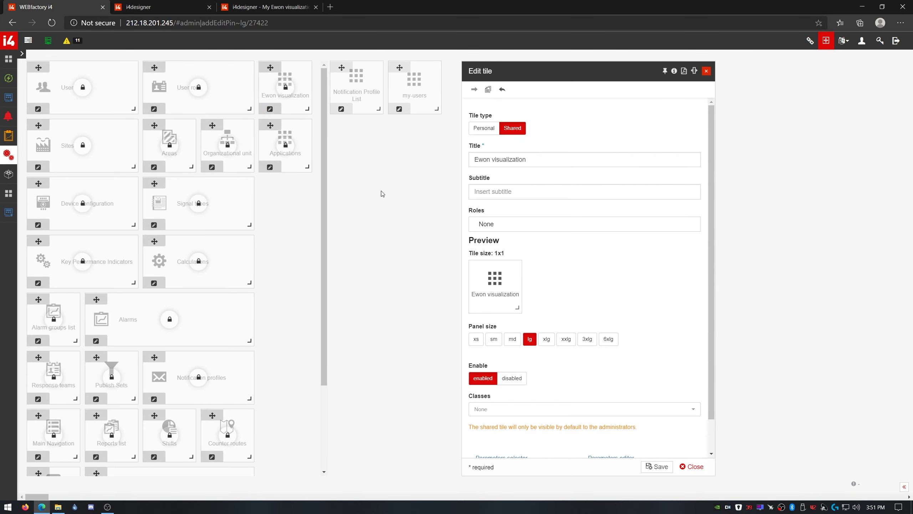
pyautogui.click(488, 90)
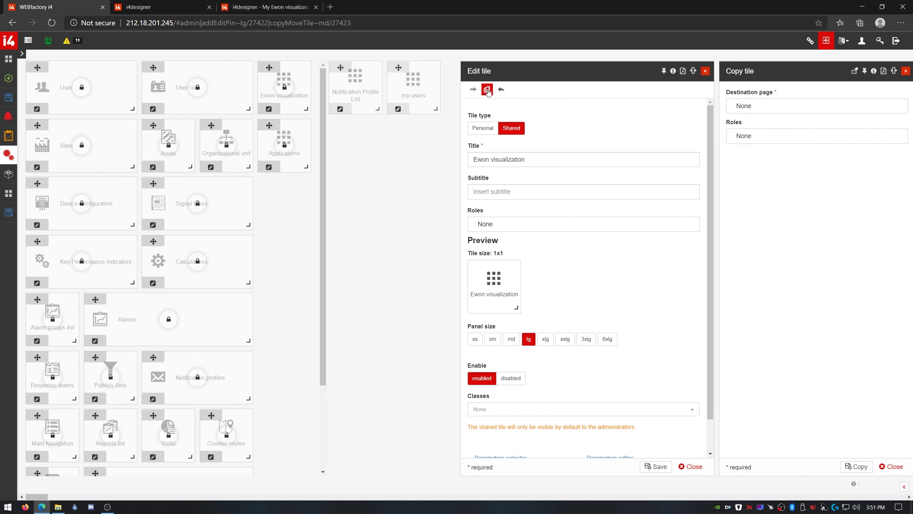
pyautogui.click(768, 108)
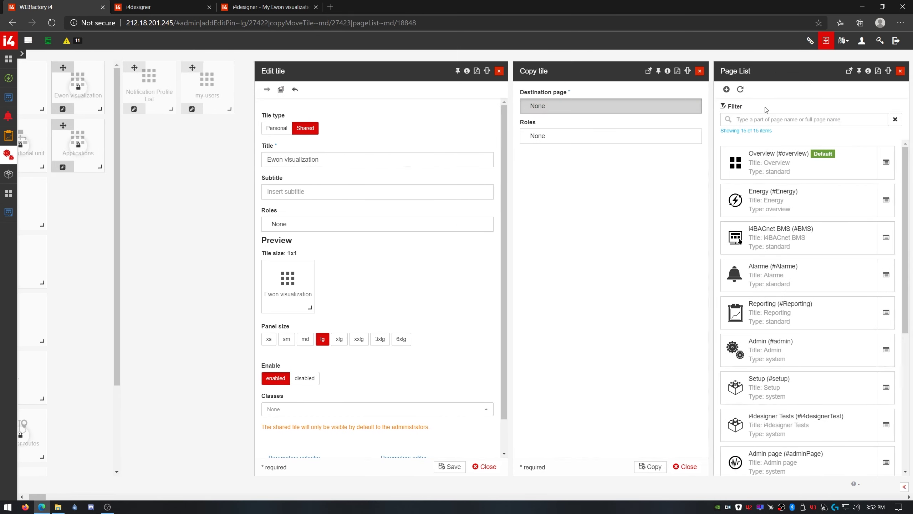
pyautogui.scroll(-6, 827, 360)
pyautogui.click(827, 444)
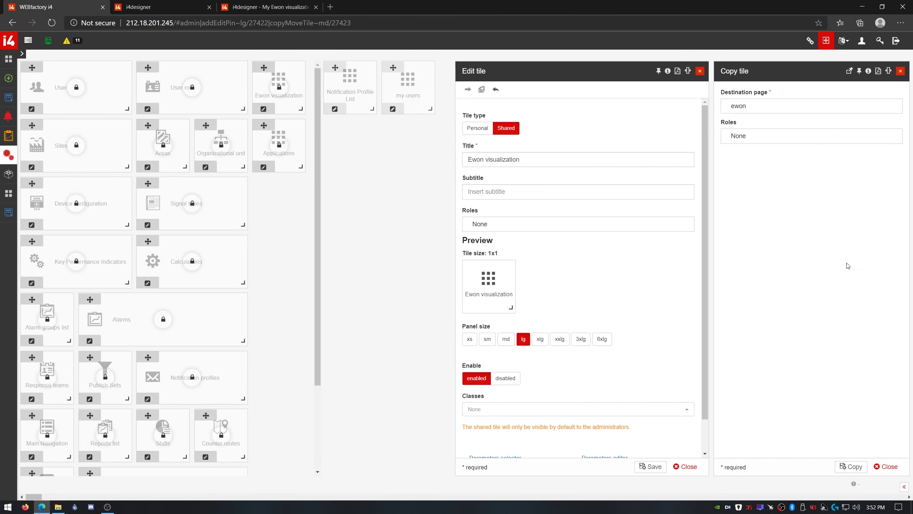
# Copy the tile with the SuperAdministrator role and open the ewon page
pyautogui.click(809, 135)
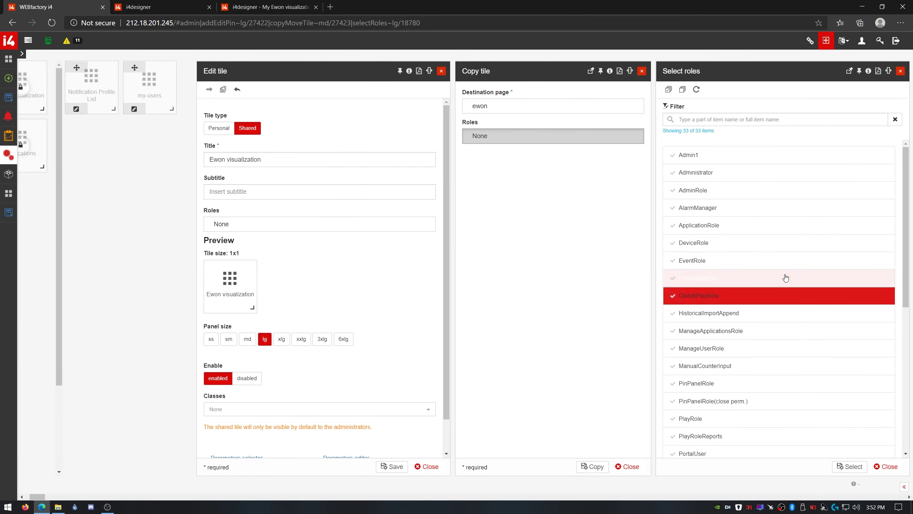
pyautogui.scroll(-5, 749, 345)
pyautogui.scroll(-3, 749, 345)
pyautogui.click(748, 344)
pyautogui.scroll(-2, 751, 334)
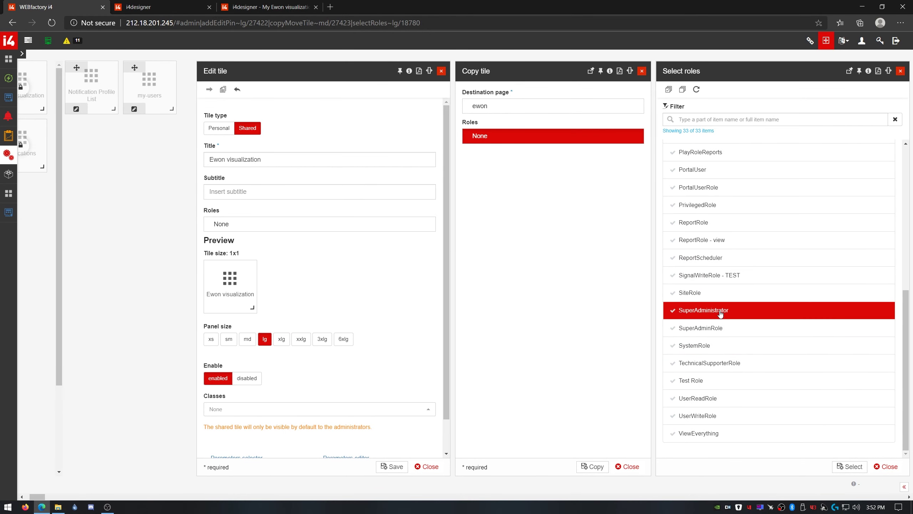
pyautogui.click(850, 467)
pyautogui.click(851, 466)
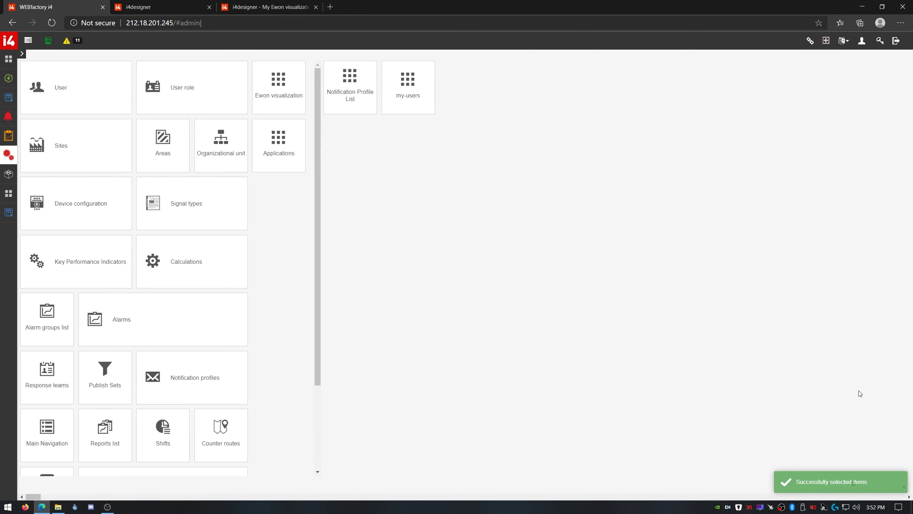
pyautogui.click(13, 219)
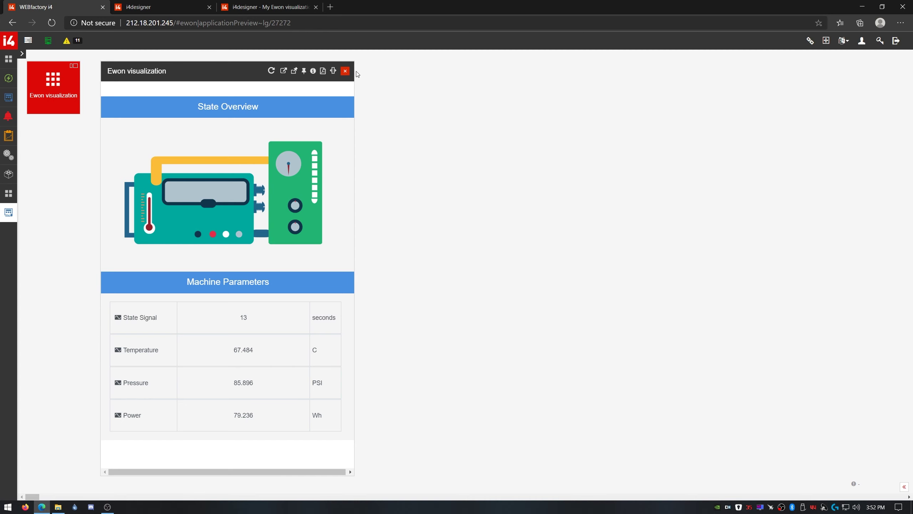
# Switch to the My Ewon visualization project in i4designer and set the State Overview panel's header title to "[ewon_device] Overview"
pyautogui.click(292, 9)
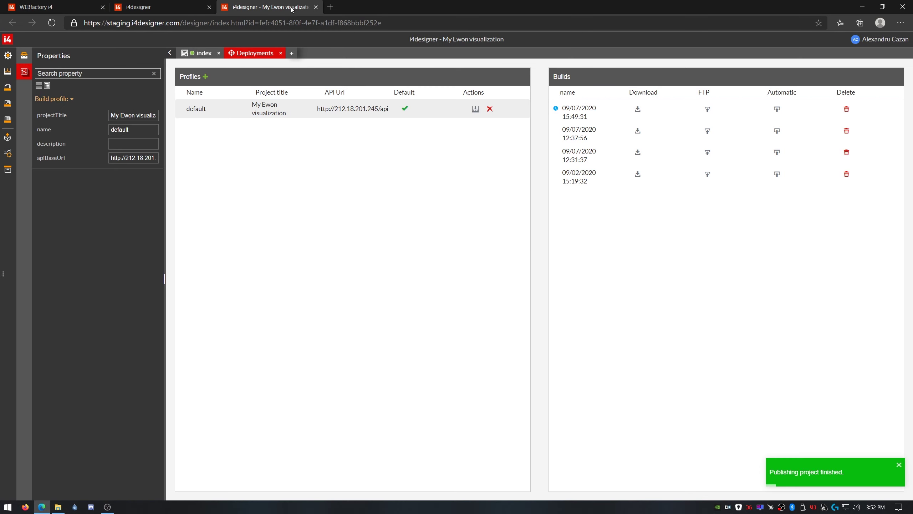
pyautogui.click(202, 52)
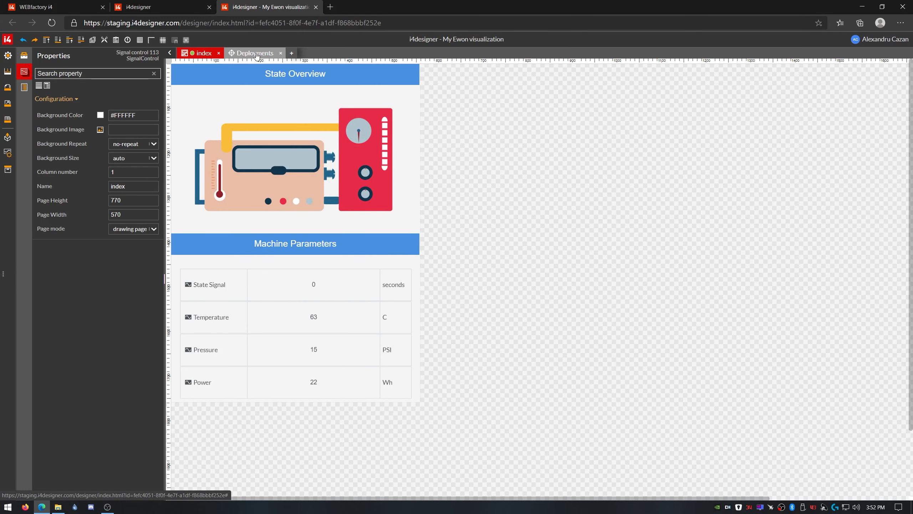
pyautogui.click(286, 70)
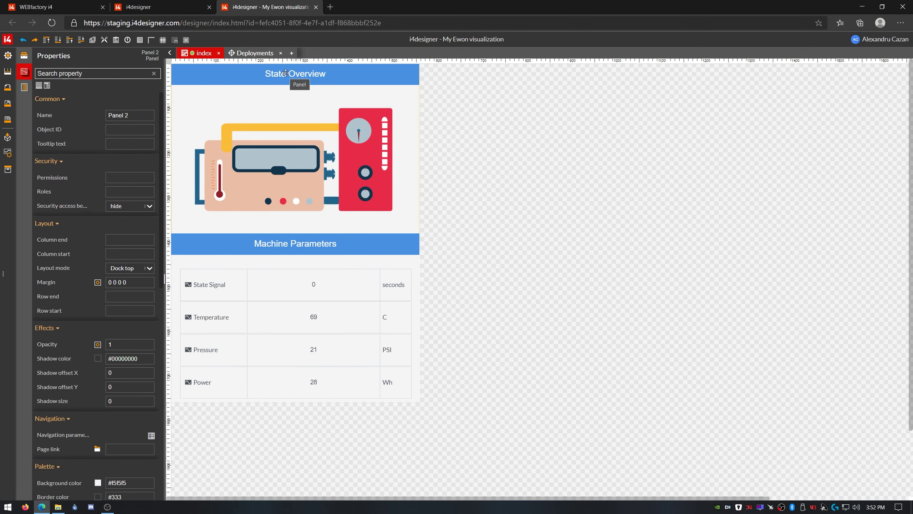
pyautogui.scroll(-4, 76, 193)
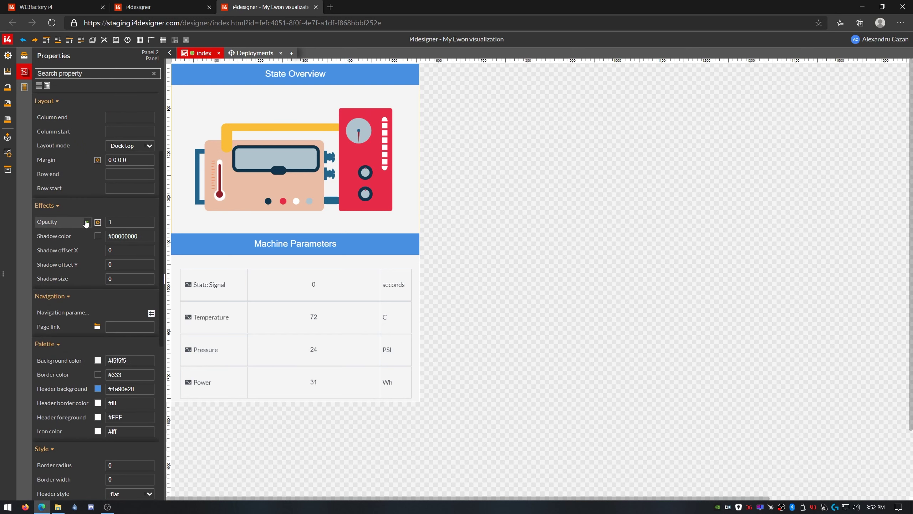
pyautogui.scroll(-10, 85, 223)
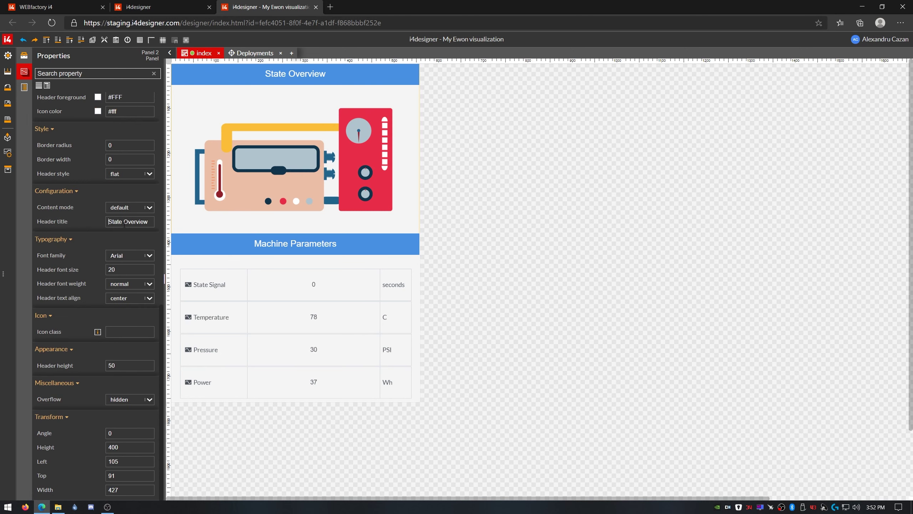
pyautogui.doubleClick(119, 221)
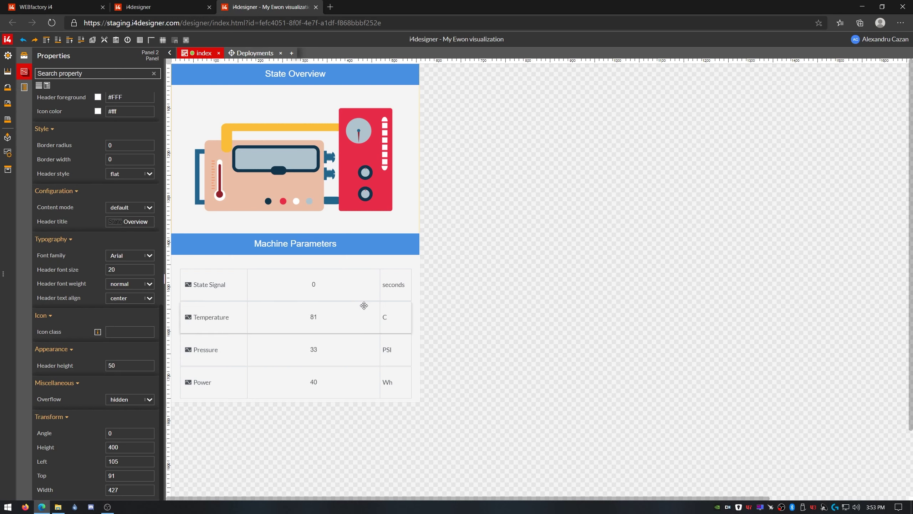
pyautogui.write('[]')
pyautogui.write('ewon_device')
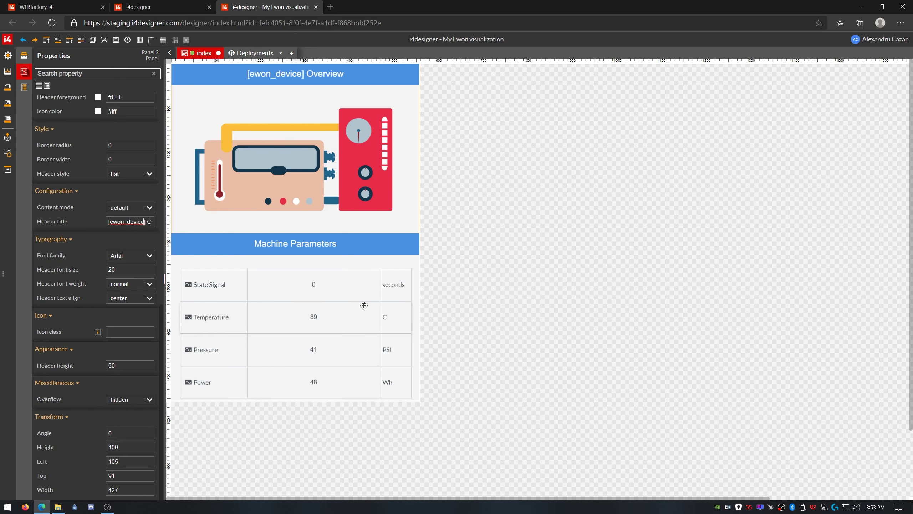
# Open the condition rule of the state image's State 0 and examine its signal name
pyautogui.click(279, 192)
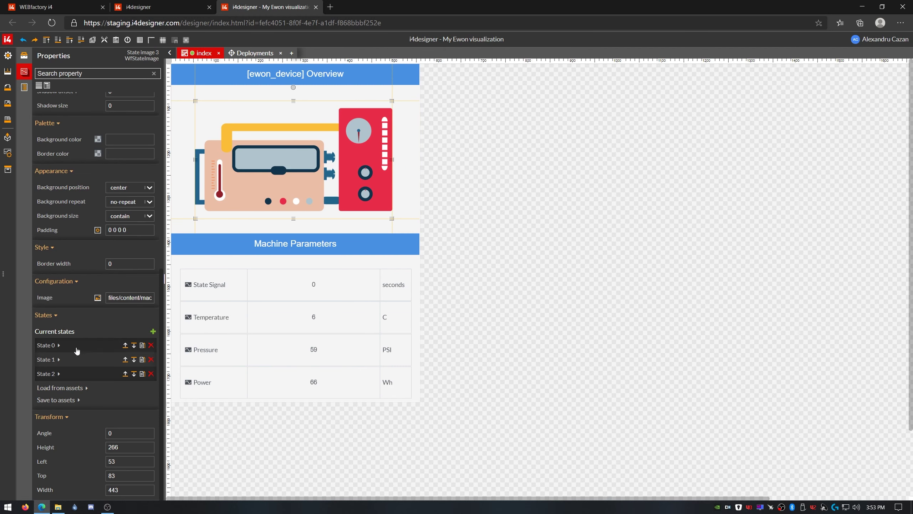
pyautogui.click(59, 345)
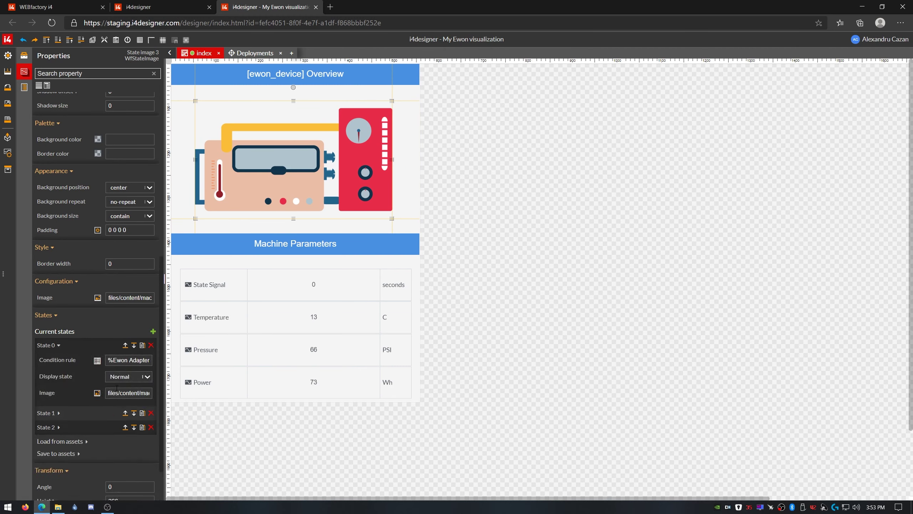
pyautogui.click(97, 360)
pyautogui.scroll(-3, 96, 361)
pyautogui.moveTo(127, 286); pyautogui.dragTo(145, 285)
pyautogui.press('Left')
pyautogui.press('Left')
pyautogui.press('Left')
pyautogui.press('Left')
pyautogui.press('Left')
pyautogui.press('Left')
pyautogui.press('Left')
pyautogui.press('Left')
# Filter the project's configured signals by the name "ewon" and highlight the device part of the Alarm1 signal name
pyautogui.click(7, 153)
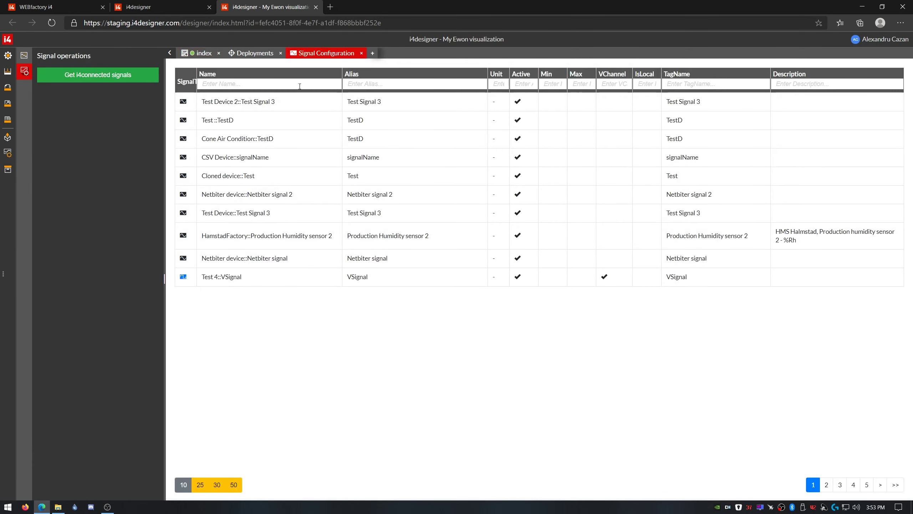
pyautogui.click(289, 83)
pyautogui.write('ewon')
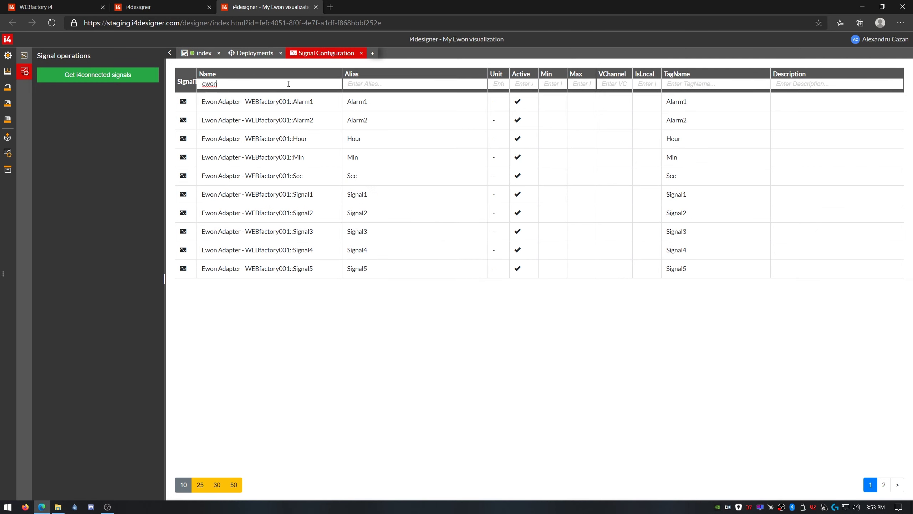
pyautogui.moveTo(290, 102); pyautogui.dragTo(245, 102)
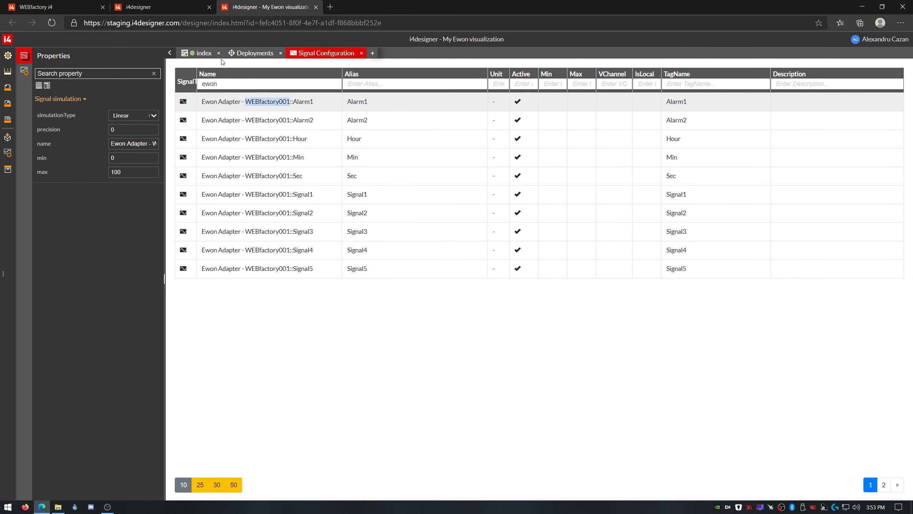
# Replace the device name in the signal name of the state image's State 0 condition with [ewon_device] and apply the rule
pyautogui.click(202, 52)
pyautogui.click(287, 198)
pyautogui.scroll(-8, 110, 320)
pyautogui.click(116, 346)
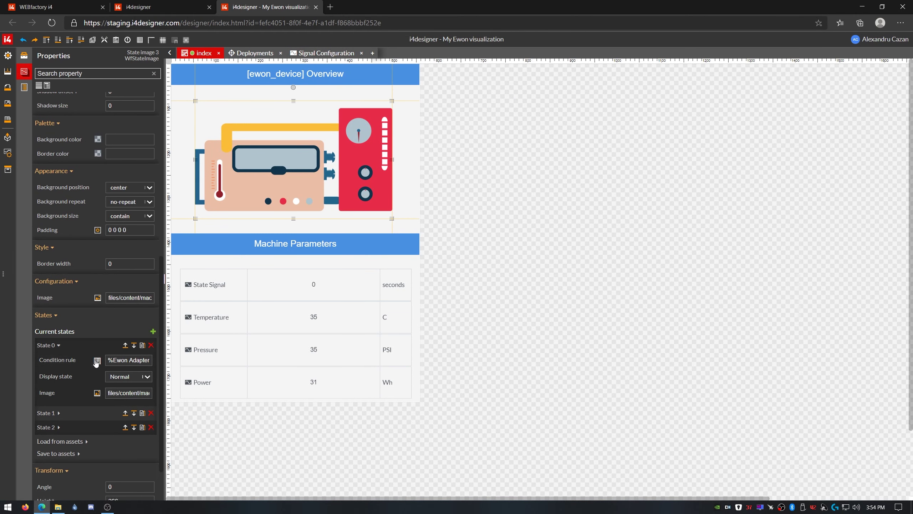
pyautogui.moveTo(119, 407); pyautogui.dragTo(187, 407)
pyautogui.press('Right')
pyautogui.press('Left')
pyautogui.press('Left')
pyautogui.press('Left')
pyautogui.press('Left')
pyautogui.press('Left')
pyautogui.hotkey('shift', 'Left')
pyautogui.hotkey('shift', 'Left')
pyautogui.hotkey('shift', 'Left')
pyautogui.hotkey('shift', 'Left')
pyautogui.hotkey('shift', 'Left')
pyautogui.hotkey('shift', 'Left')
pyautogui.hotkey('shift', 'Left')
pyautogui.hotkey('shift', 'Left')
pyautogui.hotkey('shift', 'Left')
pyautogui.hotkey('shift', 'Left')
pyautogui.hotkey('shift', 'Left')
pyautogui.hotkey('shift', 'Left')
pyautogui.hotkey('shift', 'Left')
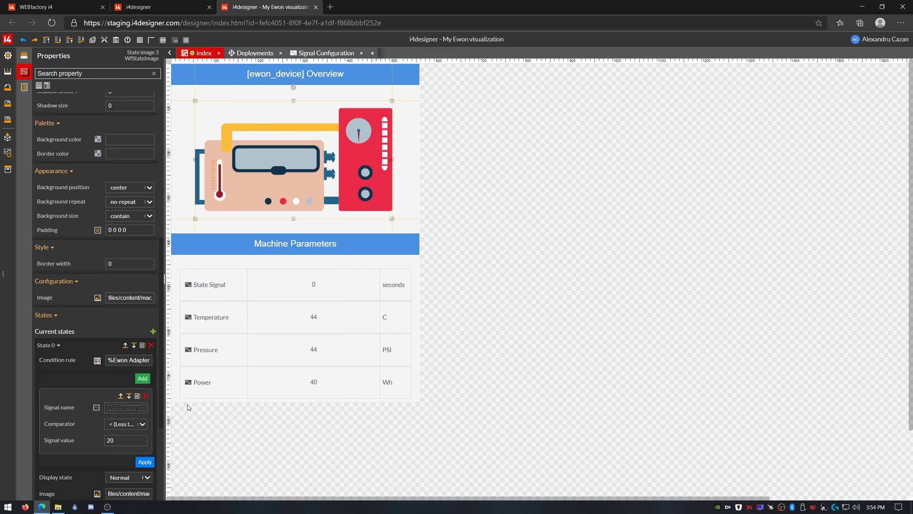
pyautogui.hotkey('ctrl', 'v')
pyautogui.press('Right')
pyautogui.press('Right')
pyautogui.press('Left')
pyautogui.press('Left')
pyautogui.press('Left')
pyautogui.press('Left')
pyautogui.press('Left')
pyautogui.press('Left')
pyautogui.press('Left')
pyautogui.press('Left')
pyautogui.press('Right')
pyautogui.press('Right')
pyautogui.press('Right')
pyautogui.press('Right')
pyautogui.press('Right')
pyautogui.press('Right')
pyautogui.press('Right')
pyautogui.press('Right')
pyautogui.press('Right')
pyautogui.press('Right')
pyautogui.press('Right')
pyautogui.press('Right')
pyautogui.press('Right')
pyautogui.press('Right')
pyautogui.press('Right')
pyautogui.press('Right')
pyautogui.press('Right')
pyautogui.press('Right')
pyautogui.press('Right')
pyautogui.press('Right')
pyautogui.click(143, 464)
# Replace the device name in the signal name of State 1's first condition (>= 20) with [ewon_device]
pyautogui.scroll(-3, 106, 376)
pyautogui.click(97, 407)
pyautogui.scroll(-3, 112, 375)
pyautogui.click(124, 333)
pyautogui.press('Right')
pyautogui.press('Right')
pyautogui.press('Right')
pyautogui.press('Right')
pyautogui.press('Right')
pyautogui.press('Right')
pyautogui.press('Right')
pyautogui.press('Right')
pyautogui.press('Right')
pyautogui.press('Right')
pyautogui.press('Right')
pyautogui.press('Right')
pyautogui.press('Right')
pyautogui.press('Right')
pyautogui.press('Right')
pyautogui.press('Right')
pyautogui.hotkey('shift', 'Left')
pyautogui.hotkey('shift', 'Left')
pyautogui.hotkey('shift', 'Left')
pyautogui.hotkey('shift', 'Left')
pyautogui.hotkey('shift', 'Left')
pyautogui.hotkey('shift', 'Left')
pyautogui.hotkey('shift', 'Left')
pyautogui.hotkey('shift', 'Left')
pyautogui.hotkey('shift', 'Left')
pyautogui.hotkey('shift', 'Left')
pyautogui.hotkey('shift', 'Left')
pyautogui.hotkey('shift', 'Left')
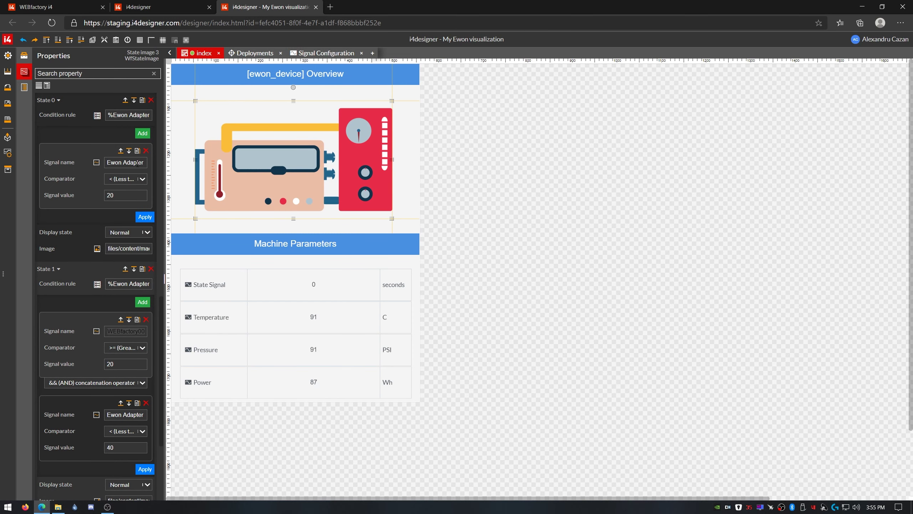
pyautogui.write('[ewon_device]')
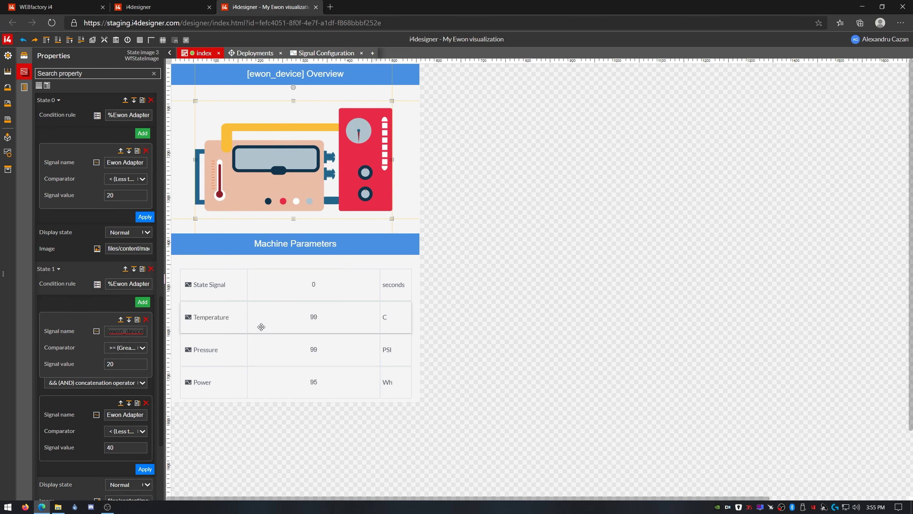
# Replace the device name in the signal name of State 1's second condition (< 40) with [ewon_device]
pyautogui.click(122, 413)
pyautogui.press('Right')
pyautogui.press('Right')
pyautogui.press('Right')
pyautogui.press('Right')
pyautogui.press('Right')
pyautogui.press('Right')
pyautogui.press('Right')
pyautogui.press('Right')
pyautogui.press('Right')
pyautogui.press('Right')
pyautogui.press('Right')
pyautogui.press('Right')
pyautogui.press('Right')
pyautogui.press('Right')
pyautogui.press('Right')
pyautogui.press('Right')
pyautogui.hotkey('shift', 'Left')
pyautogui.hotkey('shift', 'Left')
pyautogui.hotkey('shift', 'Left')
pyautogui.hotkey('shift', 'Left')
pyautogui.hotkey('shift', 'Left')
pyautogui.hotkey('shift', 'Left')
pyautogui.hotkey('shift', 'Left')
pyautogui.hotkey('shift', 'Left')
pyautogui.hotkey('shift', 'Left')
pyautogui.hotkey('shift', 'Left')
pyautogui.hotkey('shift', 'Left')
pyautogui.hotkey('shift', 'Left')
pyautogui.hotkey('ctrl', 'v')
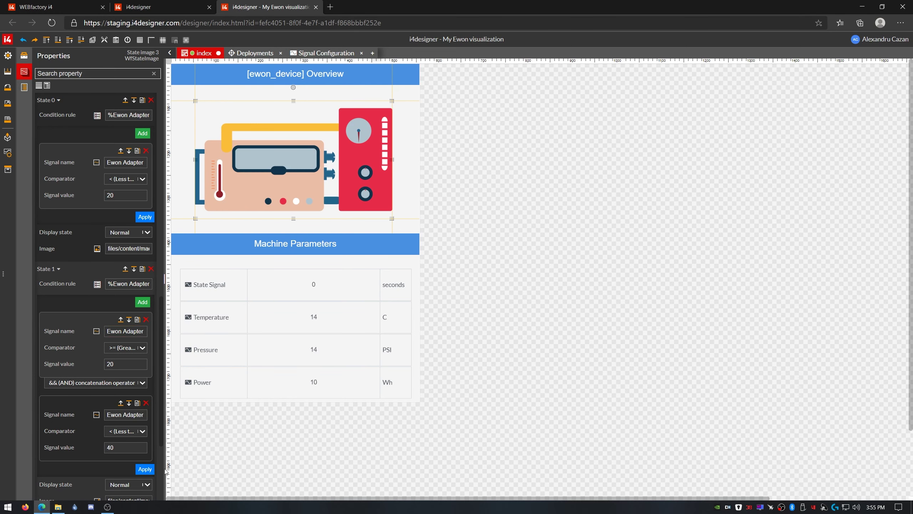
# Replace the device name in the remaining state's condition signal names with [ewon_device] and apply the rule
pyautogui.scroll(-8, 53, 293)
pyautogui.click(129, 252)
pyautogui.write('[ewon_device]::')
pyautogui.click(130, 334)
pyautogui.hotkey('ctrl', 'v')
pyautogui.click(145, 390)
# Replace the device name in the State Signal control's signal name with [ewon_device]
pyautogui.click(339, 284)
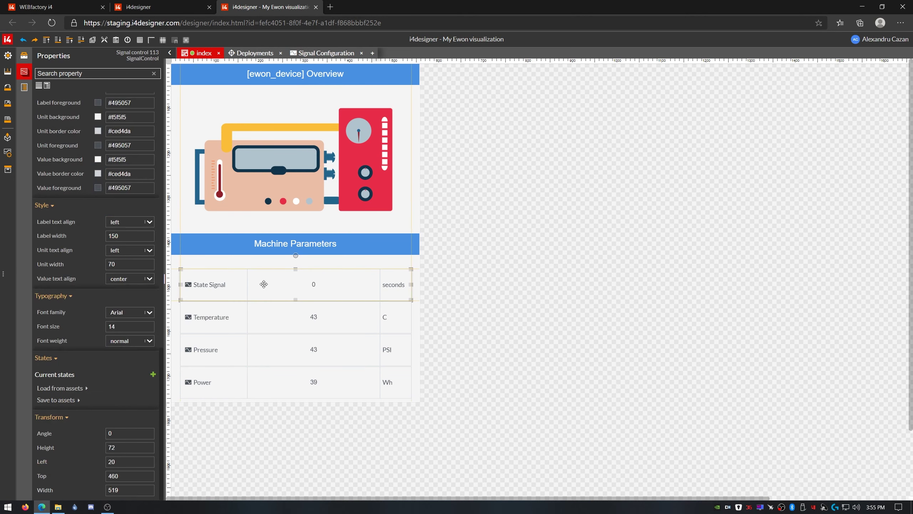
pyautogui.scroll(10, 119, 259)
pyautogui.click(150, 293)
pyautogui.press('BackSpace')
pyautogui.press('BackSpace')
pyautogui.hotkey('ctrl', 'v')
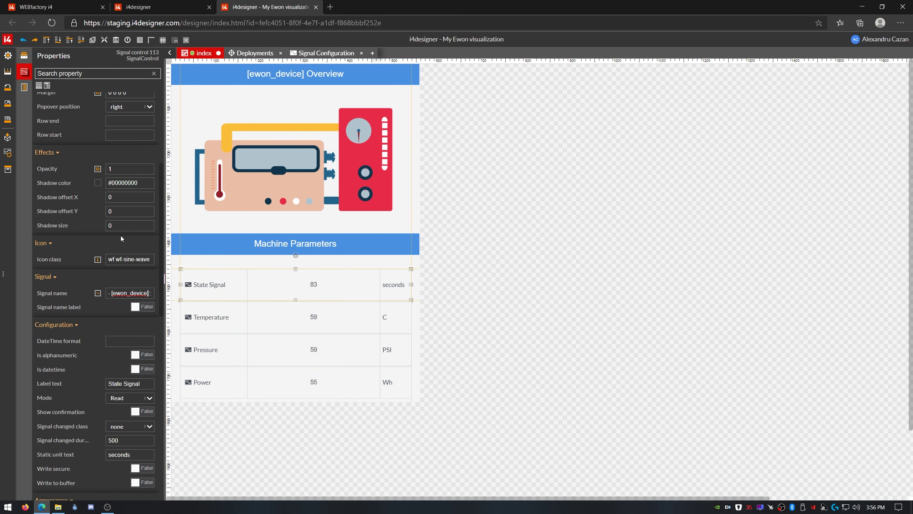
# Replace the device name in the Temperature control's signal name with [ewon_device]
pyautogui.click(275, 310)
pyautogui.scroll(-3, 94, 223)
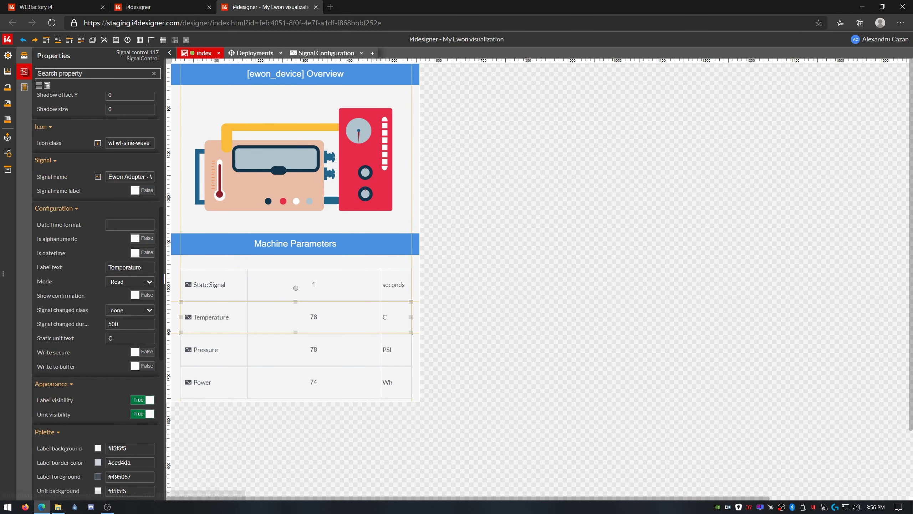
pyautogui.hotkey('ctrl', 'Right')
pyautogui.hotkey('ctrl', 'Right')
pyautogui.hotkey('ctrl', 'shift', 'Right')
pyautogui.hotkey('ctrl', 'v')
# Replace the device name in the Pressure control's signal name with [ewon_device]
pyautogui.click(275, 345)
pyautogui.click(145, 177)
pyautogui.hotkey('ctrl', 'Right')
pyautogui.hotkey('ctrl', 'Right')
pyautogui.hotkey('ctrl', 'shift', 'Right')
pyautogui.hotkey('ctrl', 'v')
# Replace the device name in the Power control's signal name with [ewon_device]
pyautogui.click(334, 377)
pyautogui.click(135, 176)
pyautogui.hotkey('ctrl', 'Right')
pyautogui.hotkey('ctrl', 'Right')
pyautogui.hotkey('ctrl', 'shift', 'Right')
pyautogui.hotkey('ctrl', 'v')
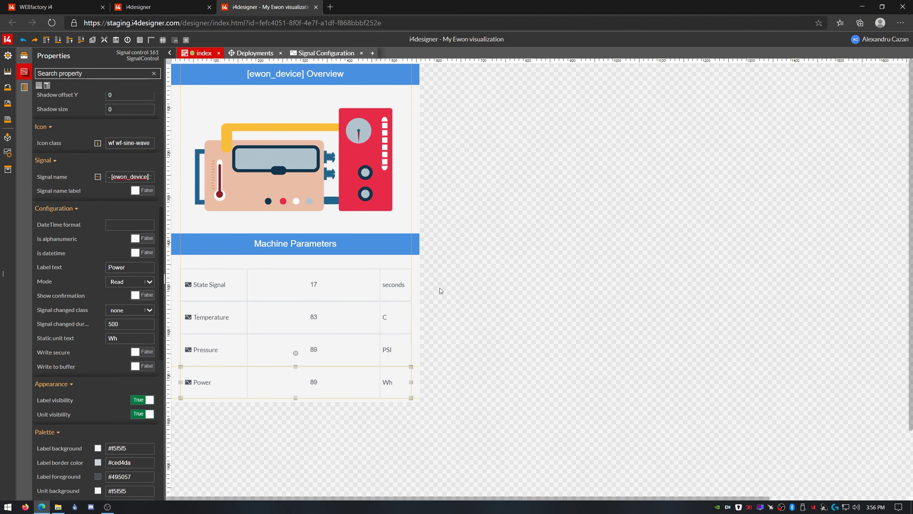
# Deploy the newest build of the project, 09/07/2020 15:56:52, using automatic deployment
pyautogui.click(254, 53)
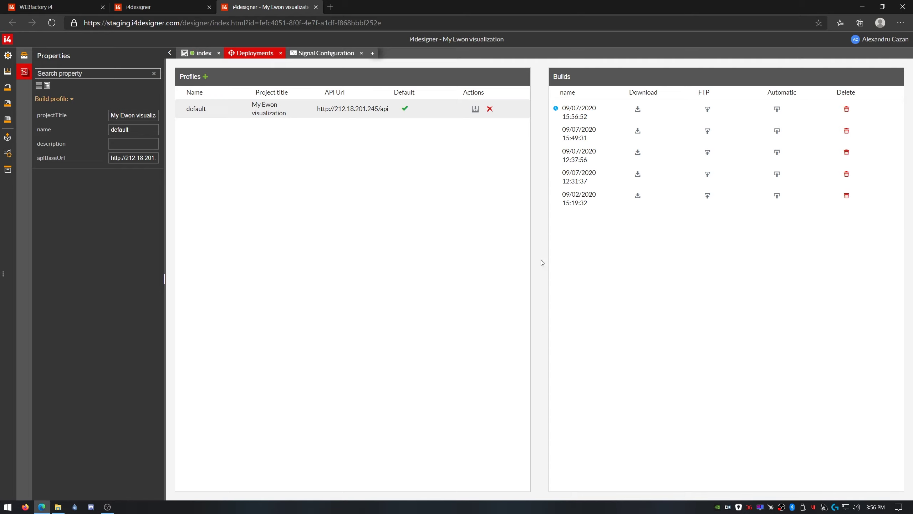
pyautogui.click(777, 109)
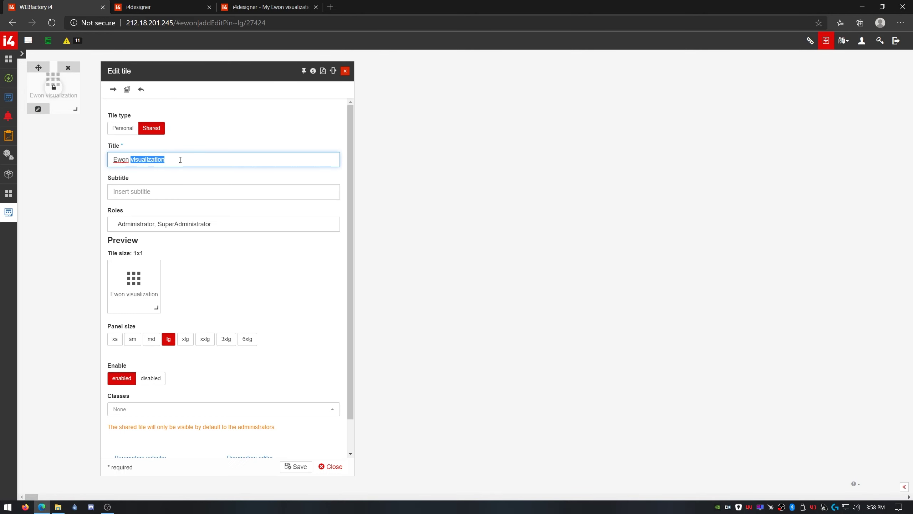
# Set the Ewon tile's title to WEBfactory001 and its subtitle to Ewon machine
pyautogui.hotkey('ctrl', 'a')
pyautogui.write('WEBfactory001')
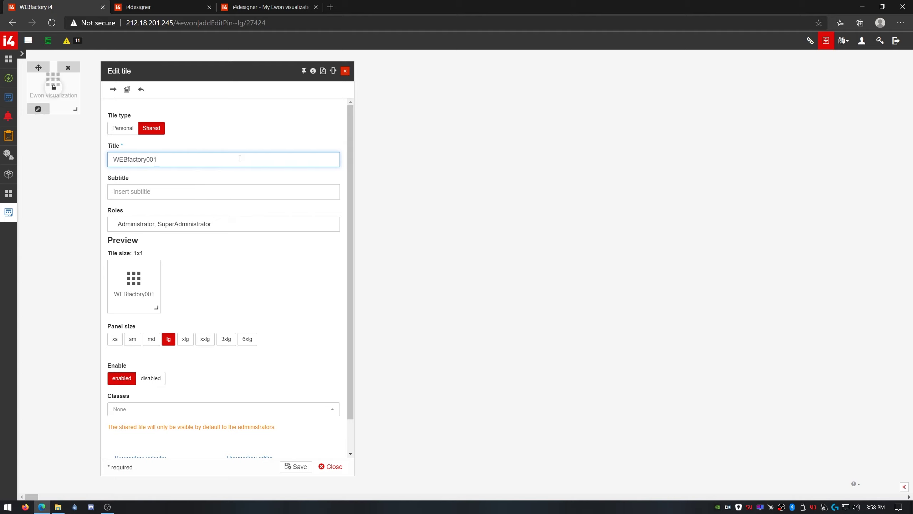
pyautogui.hotkey('ctrl', 'a')
pyautogui.hotkey('ctrl', 'c')
pyautogui.click(164, 185)
pyautogui.write('Ewon machine')
pyautogui.click(259, 144)
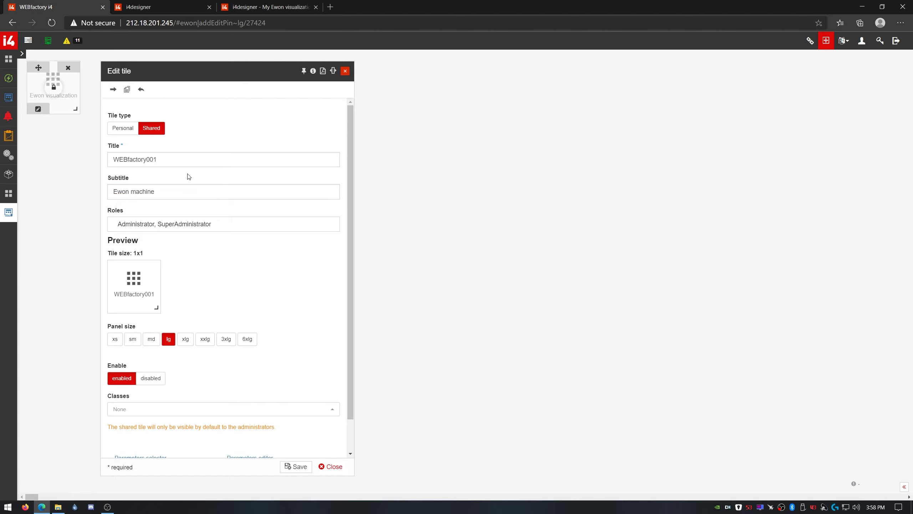
# Append the parameter ?ewon_device=WEBfactory001 to the tile's Url
pyautogui.scroll(-1, 183, 406)
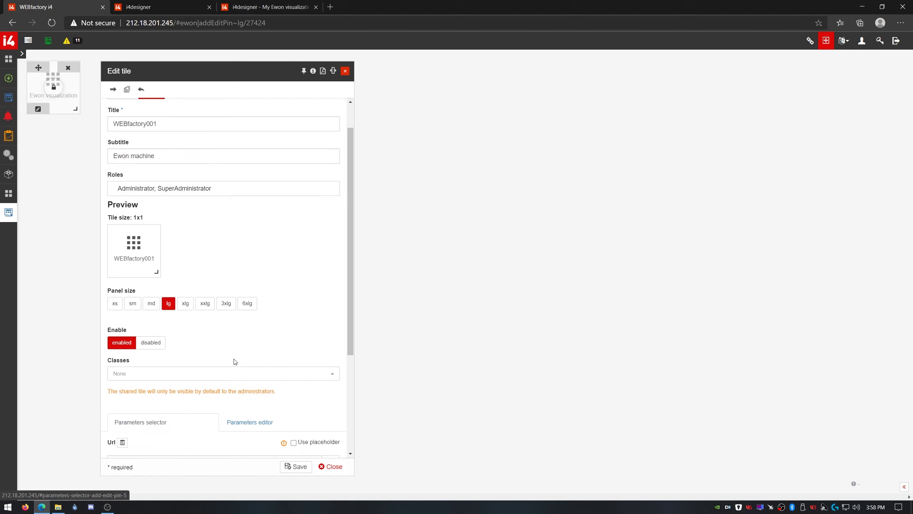
pyautogui.scroll(-4, 215, 331)
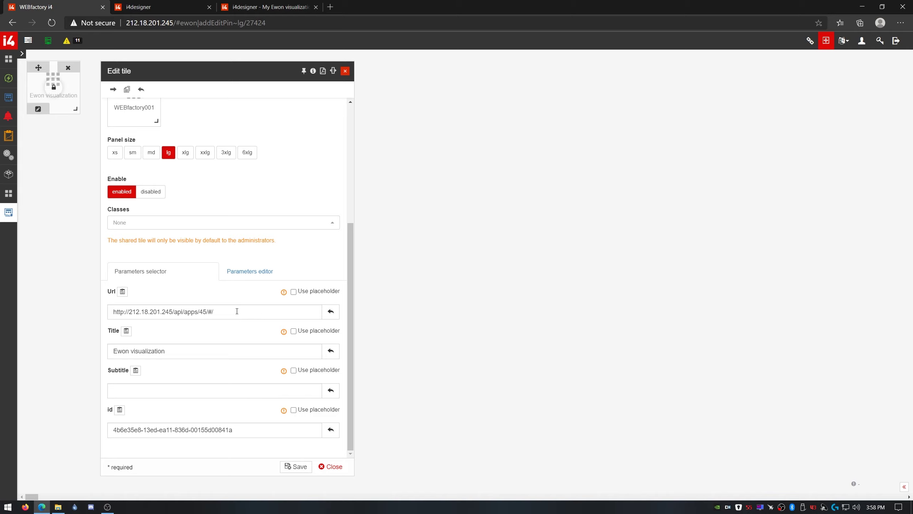
pyautogui.click(264, 316)
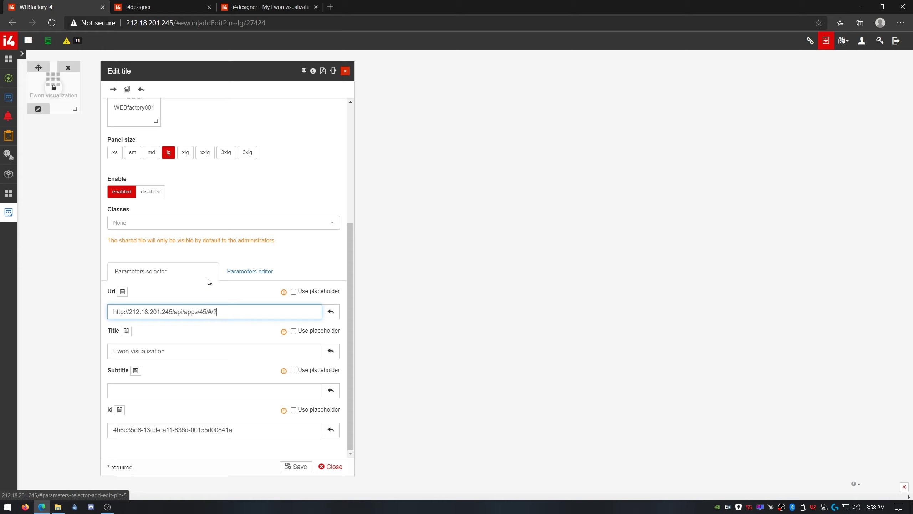
pyautogui.write('ewon_device=')
pyautogui.hotkey('ctrl', 'v')
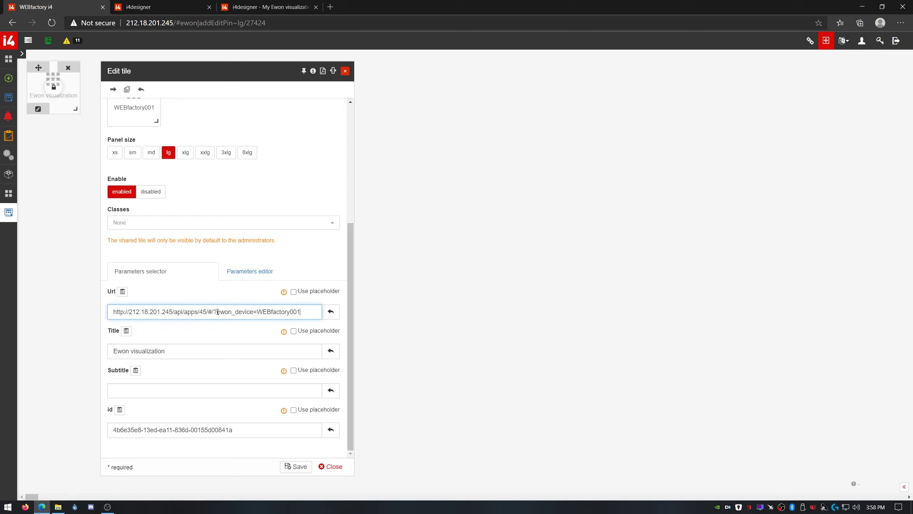
# Compare the Url's ewon_device parameter with the placeholder in the State Signal control's signal name in i4designer
pyautogui.moveTo(218, 312); pyautogui.dragTo(255, 313)
pyautogui.click(255, 7)
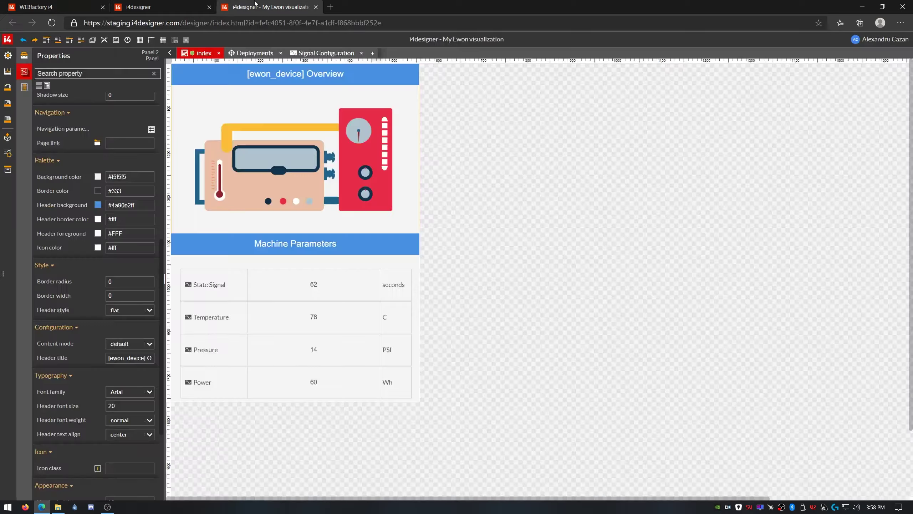
pyautogui.click(310, 288)
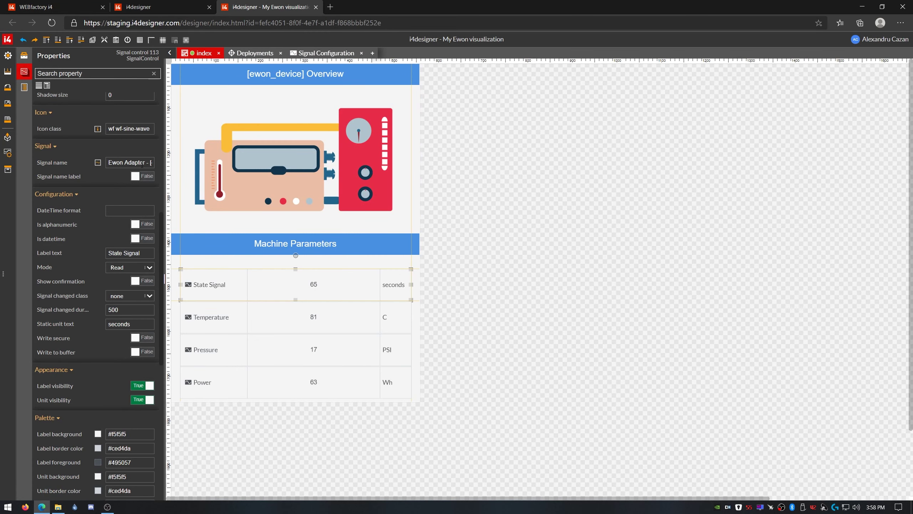
pyautogui.write('ewon_device')
# Switch back to WEBfactory i4 and check the device name in the WEBfactory001 tile's overview title
pyautogui.click(97, 7)
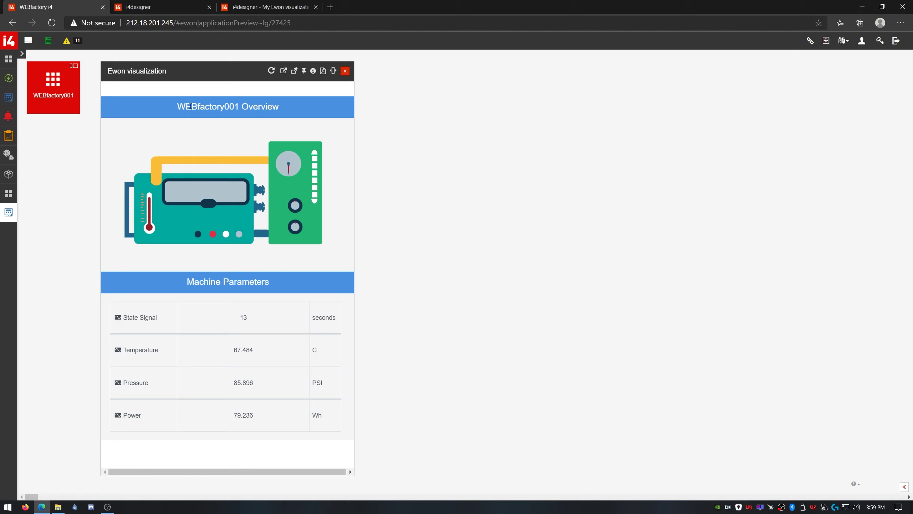
pyautogui.moveTo(180, 105); pyautogui.dragTo(236, 107)
pyautogui.click(237, 108)
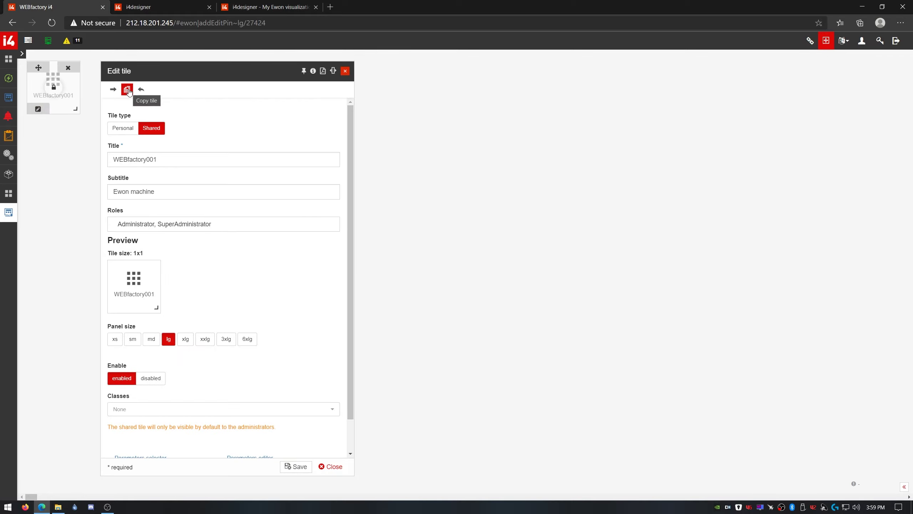
# Copy the WEBfactory001 tile to the destination page ewon
pyautogui.click(128, 90)
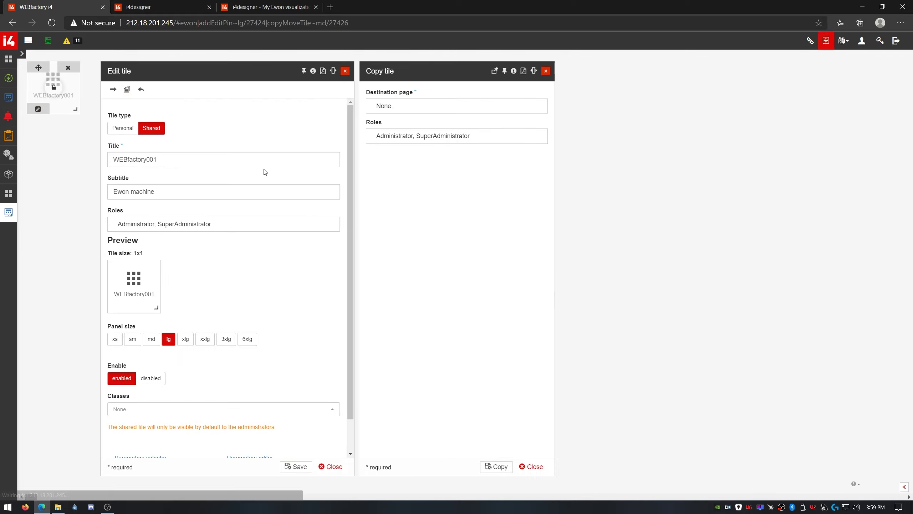
pyautogui.click(411, 111)
pyautogui.scroll(-5, 643, 324)
pyautogui.click(643, 408)
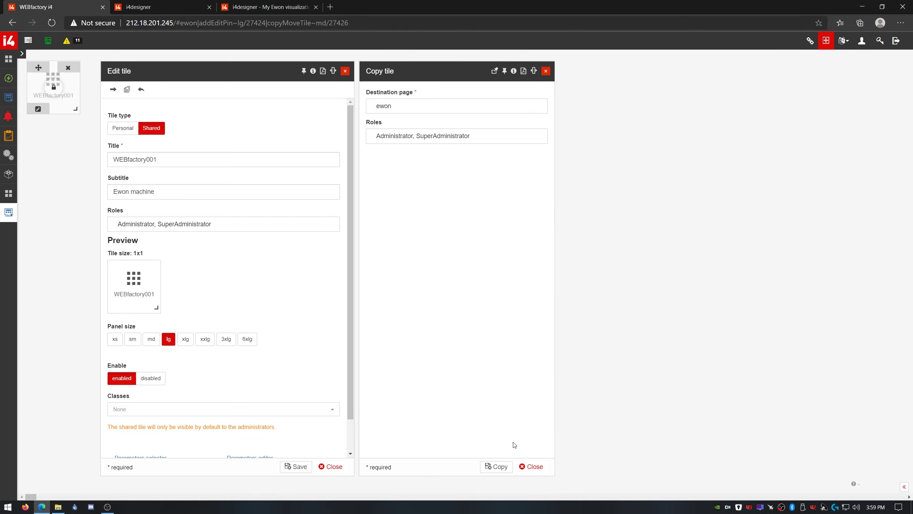
pyautogui.click(502, 467)
# Edit the copied tile and change its title to WEBfactory002
pyautogui.click(826, 41)
pyautogui.click(96, 109)
pyautogui.press('BackSpace')
pyautogui.write('2')
# Set ewon_device to WEBfactory002 in the copied tile's Url and save the tile
pyautogui.scroll(-5, 320, 320)
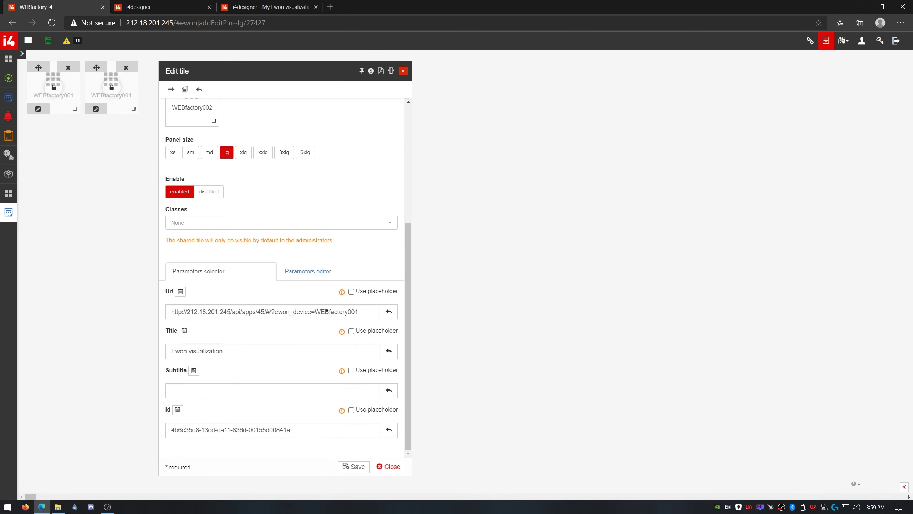
pyautogui.click(361, 311)
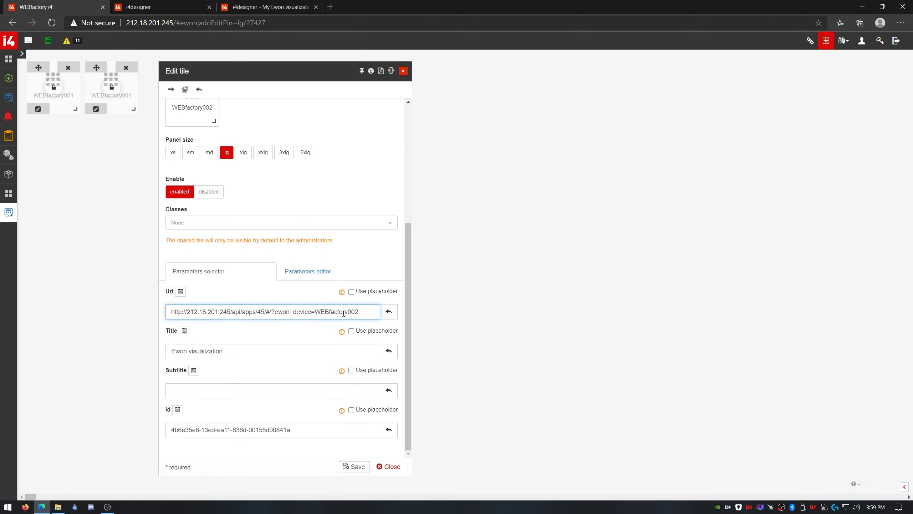
pyautogui.click(365, 469)
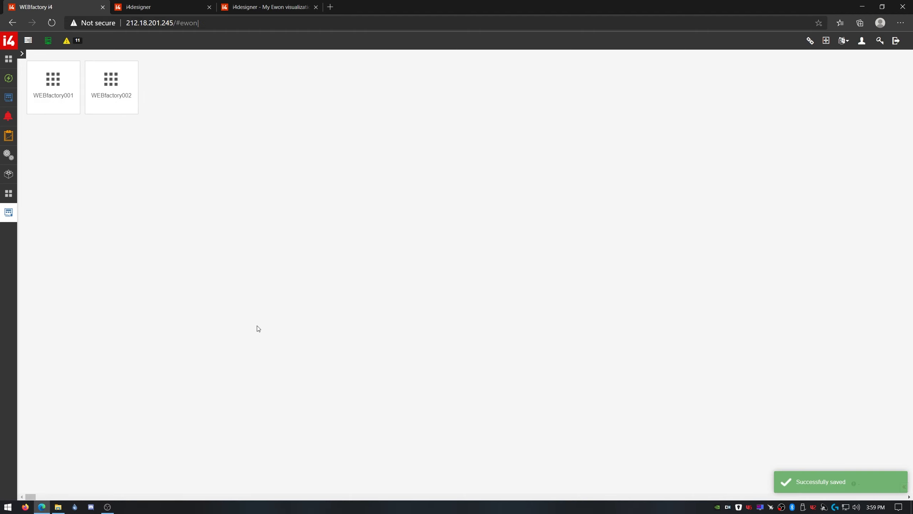
# Open the WEBfactory002 tile, check the device name in its overview title and close the visualization
pyautogui.click(111, 88)
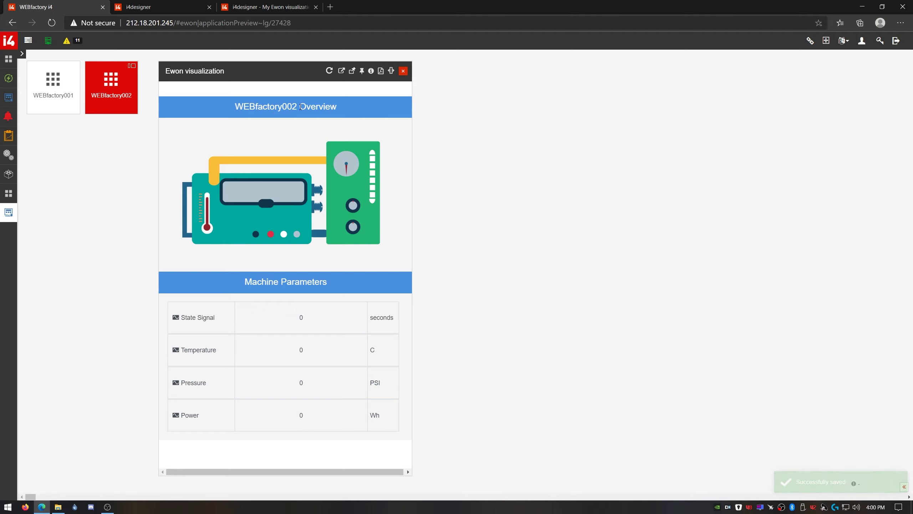
pyautogui.moveTo(298, 108); pyautogui.dragTo(235, 108)
pyautogui.click(275, 103)
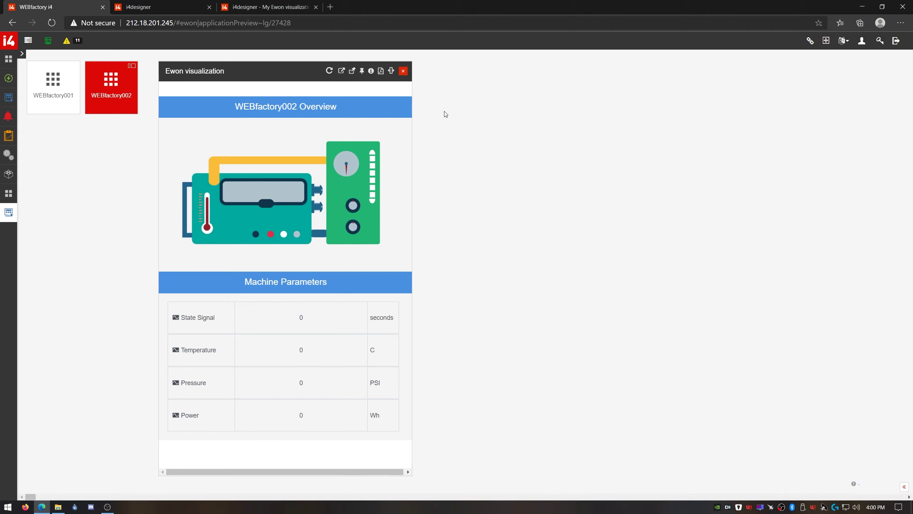
pyautogui.click(403, 71)
# Copy the WEBfactory002 tile onto the ewon page and title the copy WEBfactory003
pyautogui.click(826, 40)
pyautogui.click(95, 109)
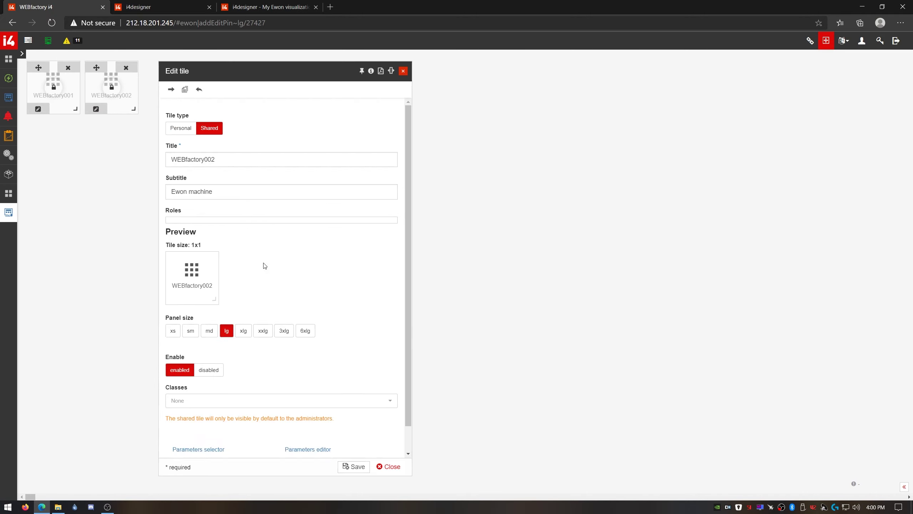
pyautogui.click(184, 89)
pyautogui.click(515, 106)
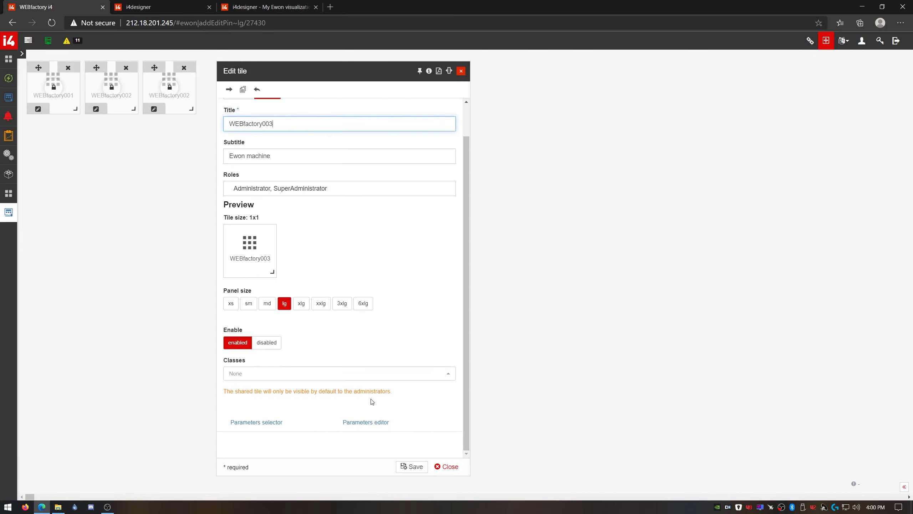
# Set ewon_device to WEBfactory003 in the third tile's Url and save the tile
pyautogui.click(425, 316)
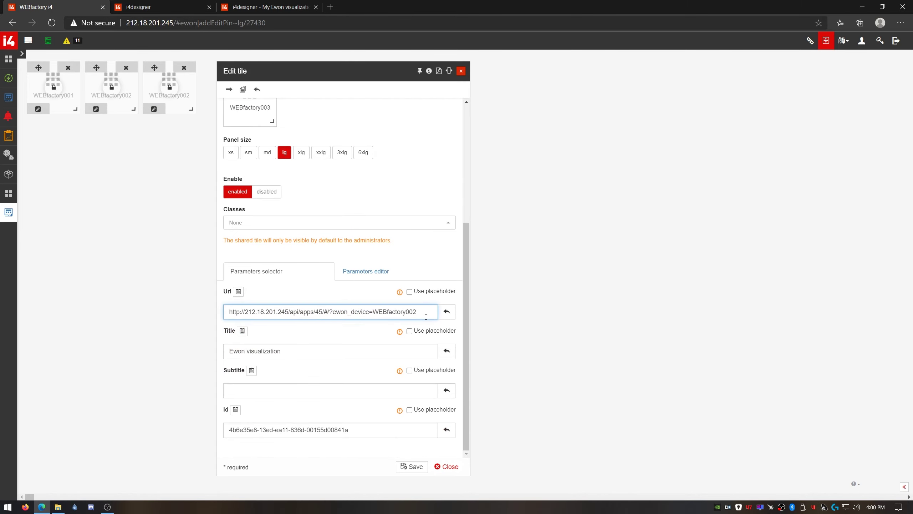
pyautogui.click(423, 465)
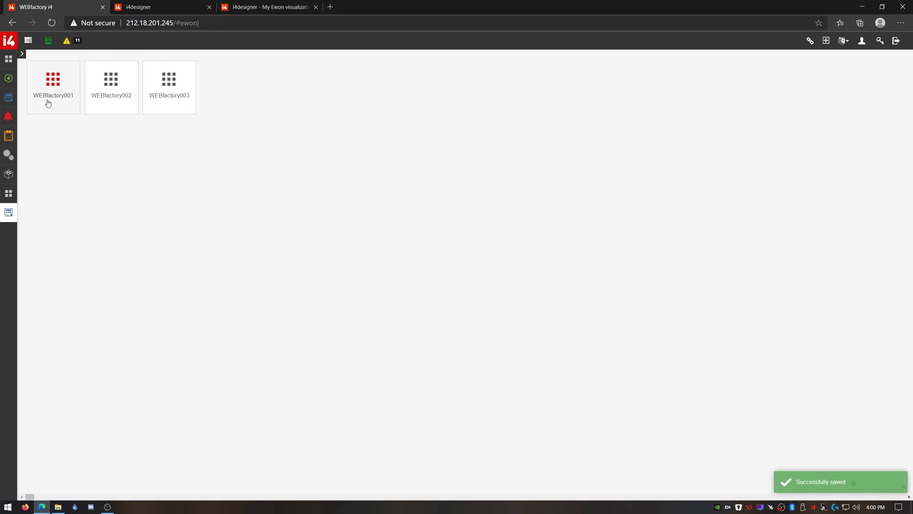
# Open the WEBfactory001, WEBfactory002 and WEBfactory003 tiles in turn to view each device's visualization
pyautogui.click(43, 99)
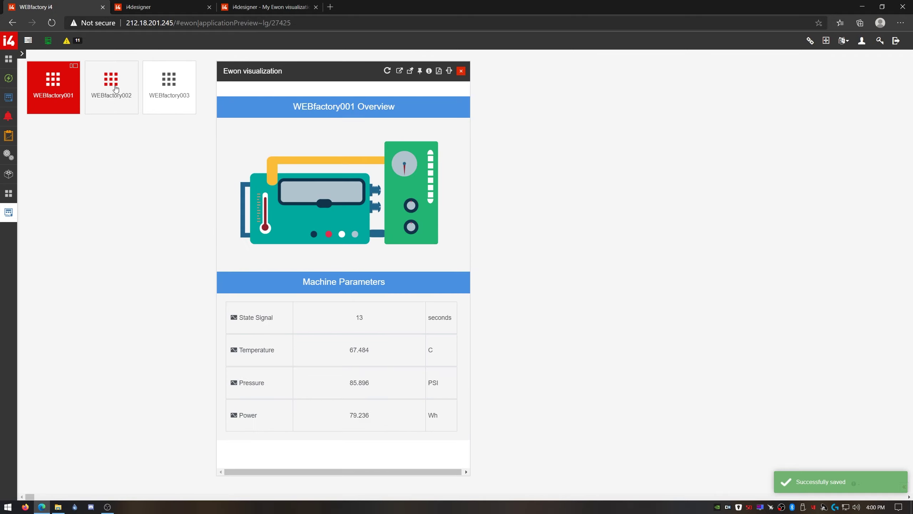
pyautogui.click(114, 97)
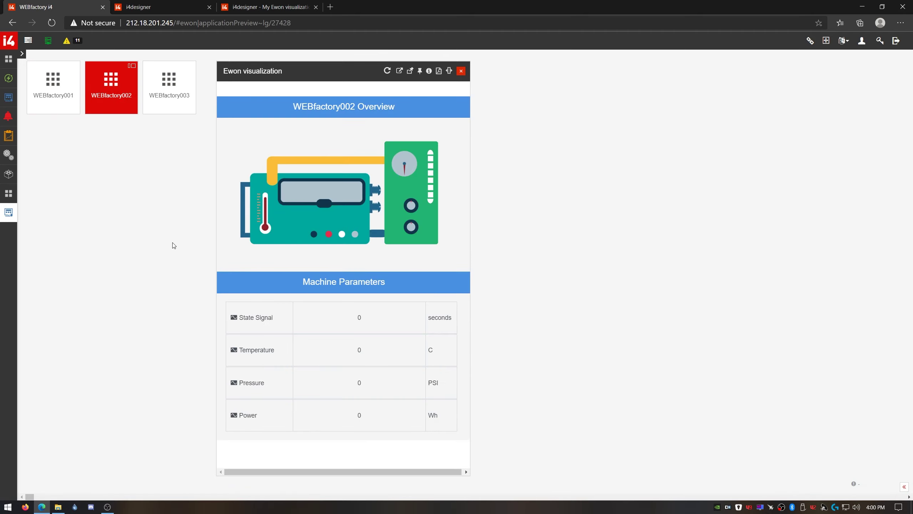
pyautogui.click(178, 110)
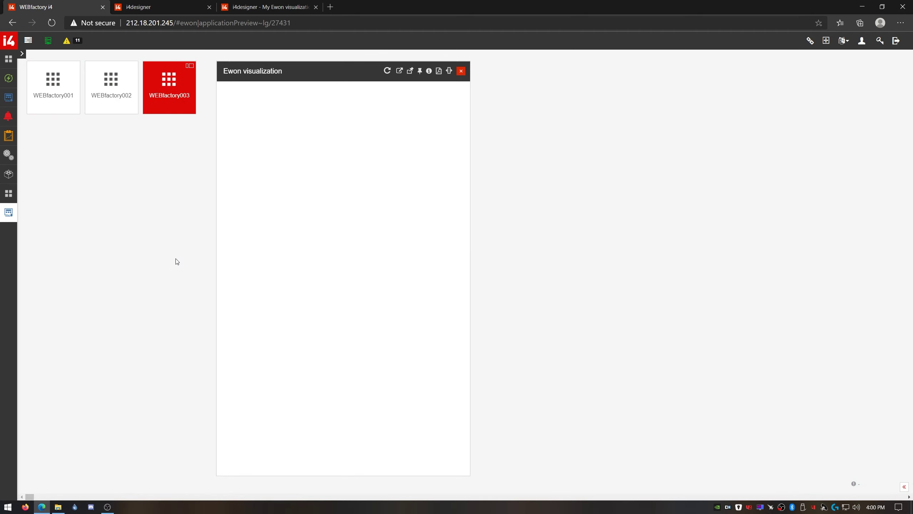